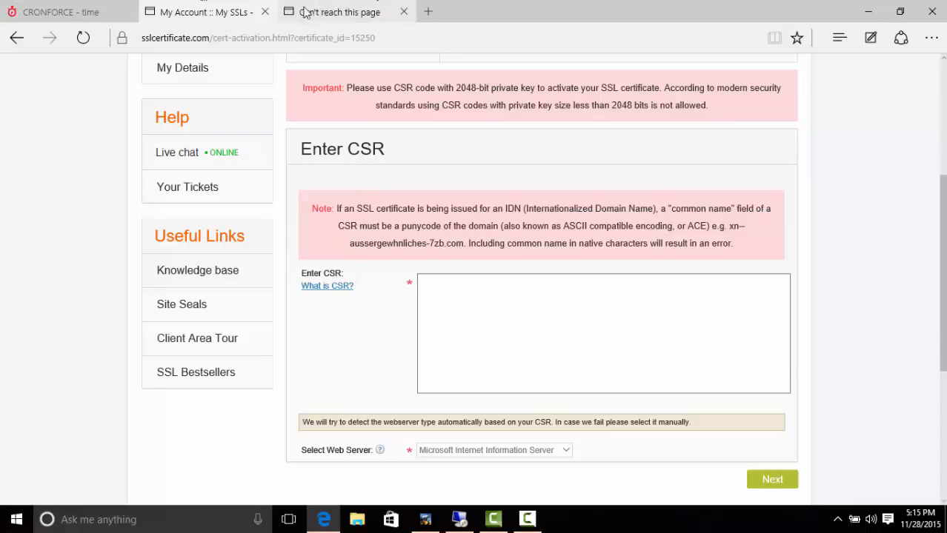
# Step: Leave the Enter CSR page and switch to the Remote Desktop session on the IIS server
pyautogui.click(311, 12)
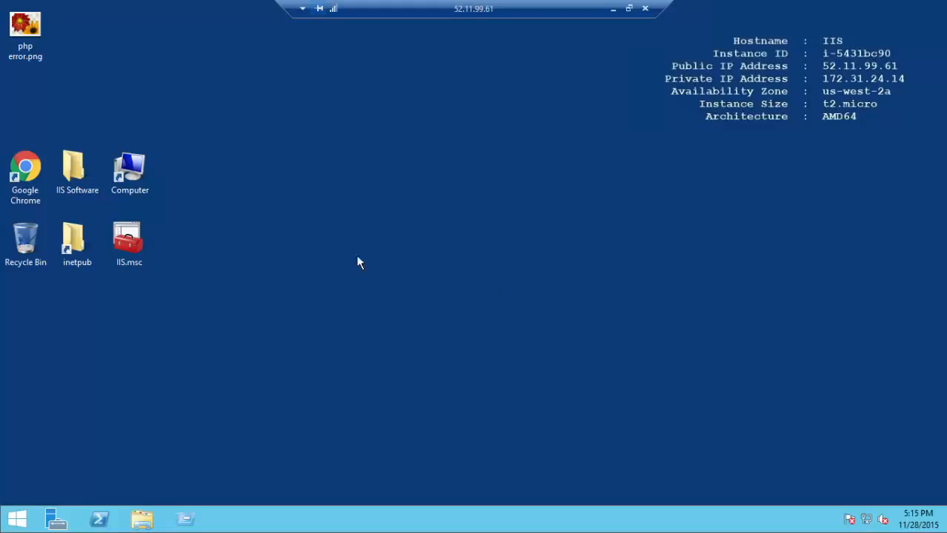
# Step: Launch IIS Manager, select the server node, and open its empty Server Certificates page
pyautogui.doubleClick(149, 234)
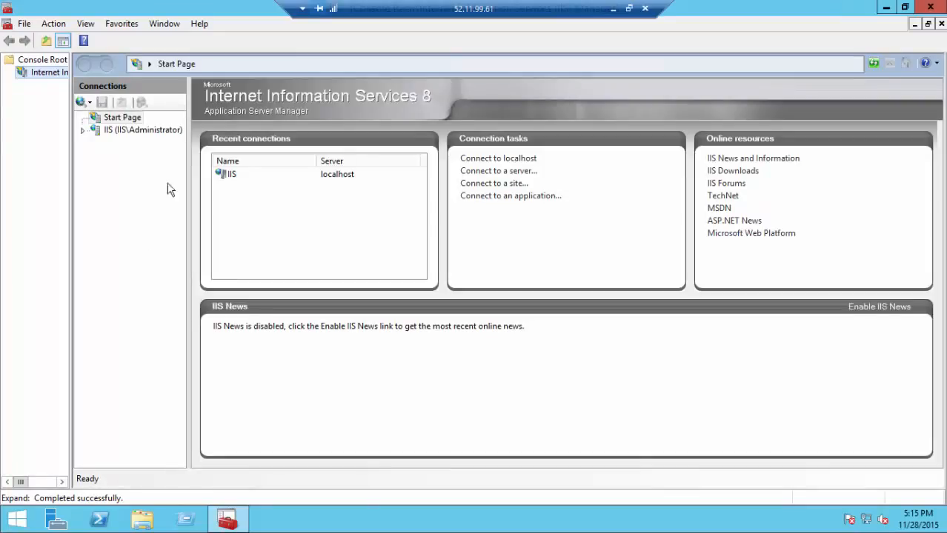
pyautogui.click(149, 129)
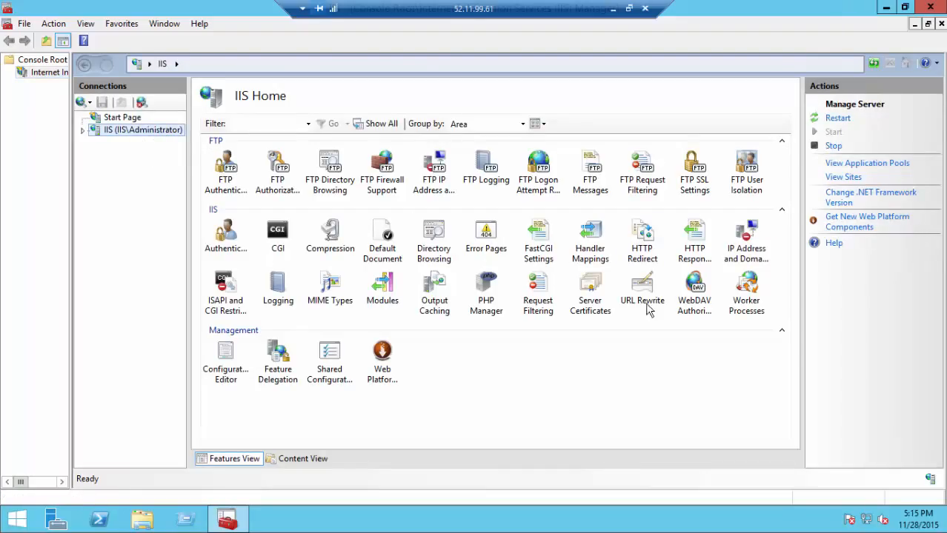
pyautogui.doubleClick(600, 286)
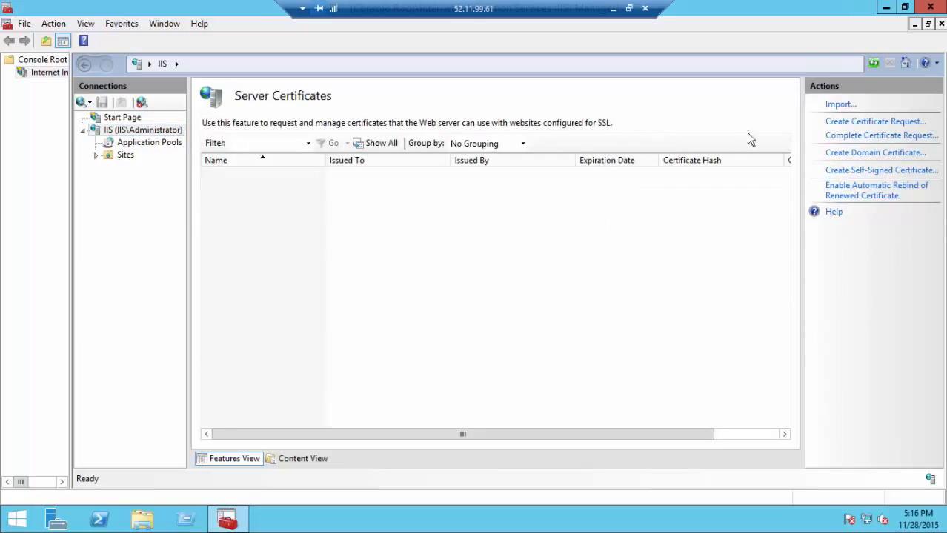
# Step: Create a certificate request for northsideit.com: NorthSide I.T., OU Indiana, Fishers, Indiana
pyautogui.click(830, 125)
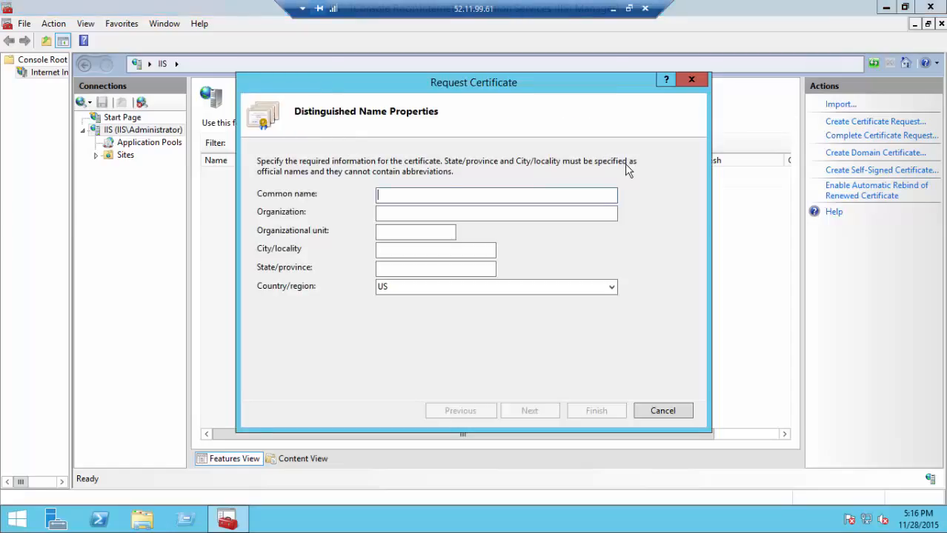
pyautogui.write('northsideit.com')
pyautogui.press('Tab')
pyautogui.write('Nor')
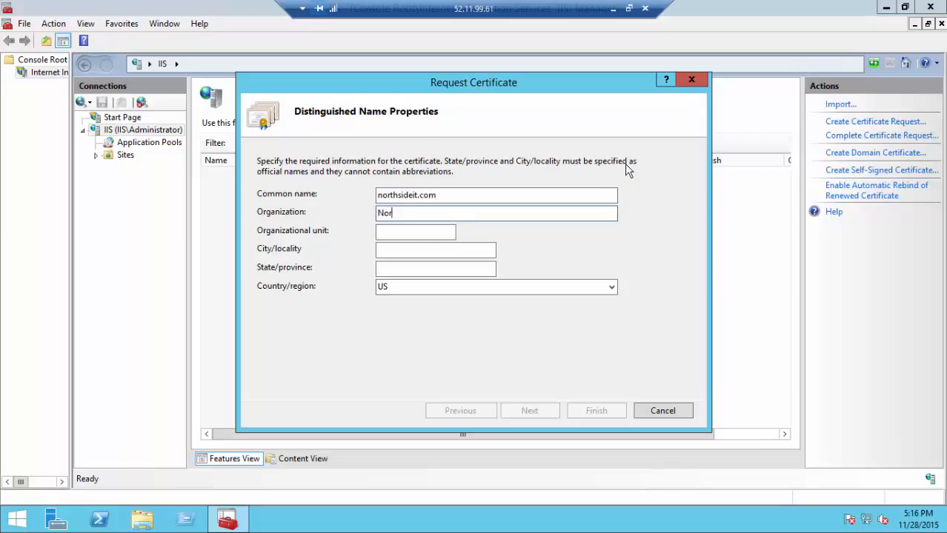
pyautogui.write('thSide I.T.')
pyautogui.press('Tab')
pyautogui.write('Indiana')
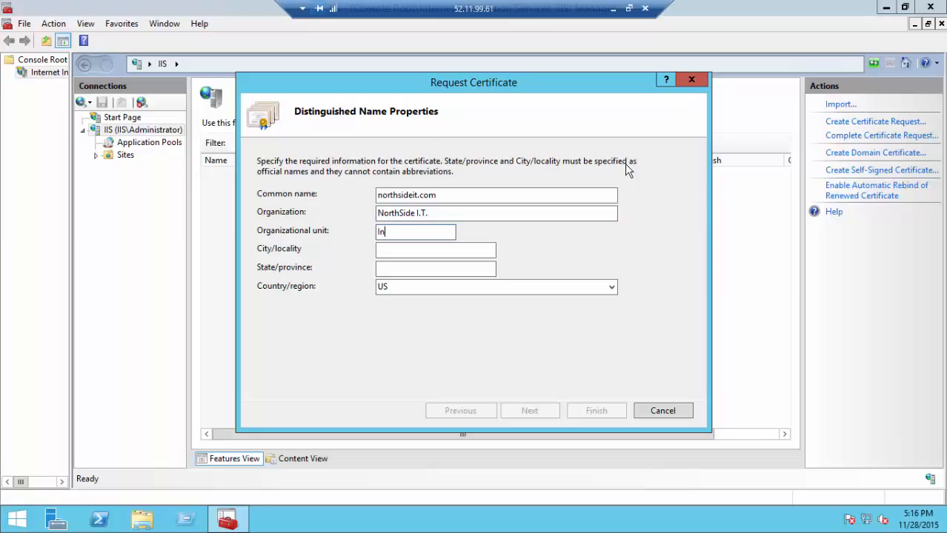
pyautogui.press('Tab')
pyautogui.write('Fishers')
pyautogui.press('Tab')
pyautogui.write('Ind')
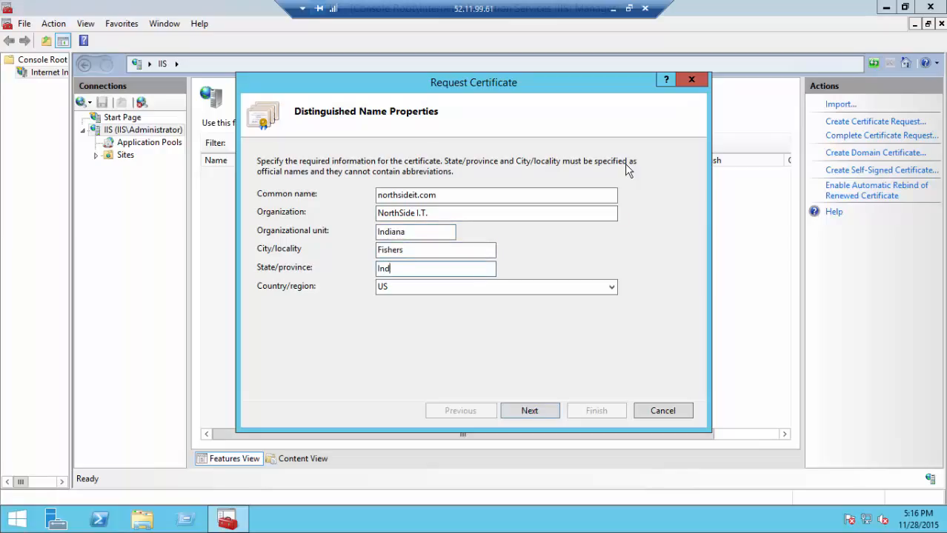
pyautogui.write('iana')
pyautogui.click(547, 415)
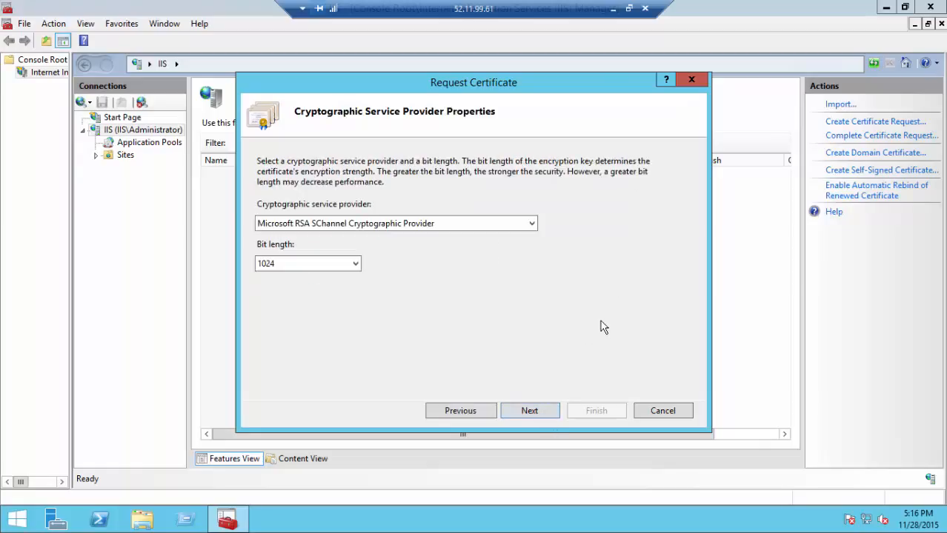
# Step: Keep the Microsoft RSA SChannel provider, set bit length to 2048, and continue
pyautogui.click(526, 225)
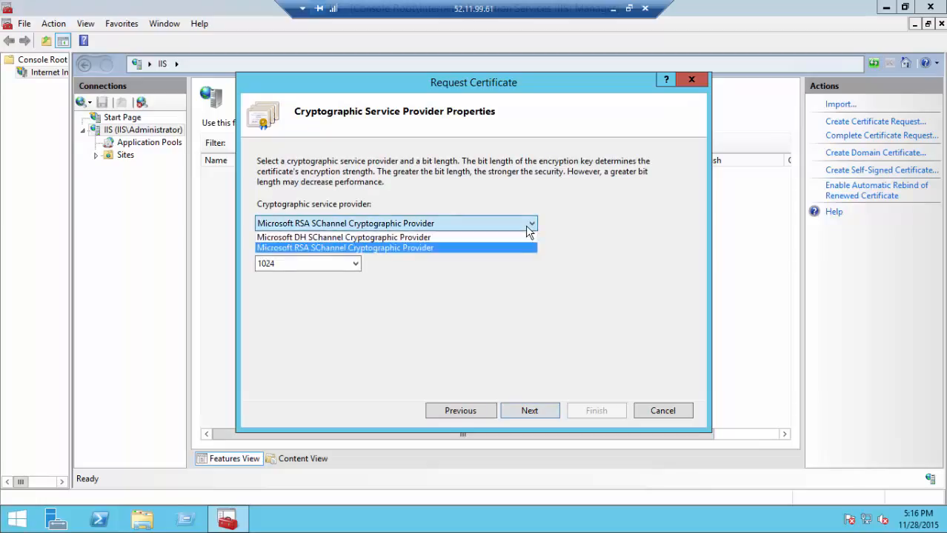
pyautogui.click(526, 226)
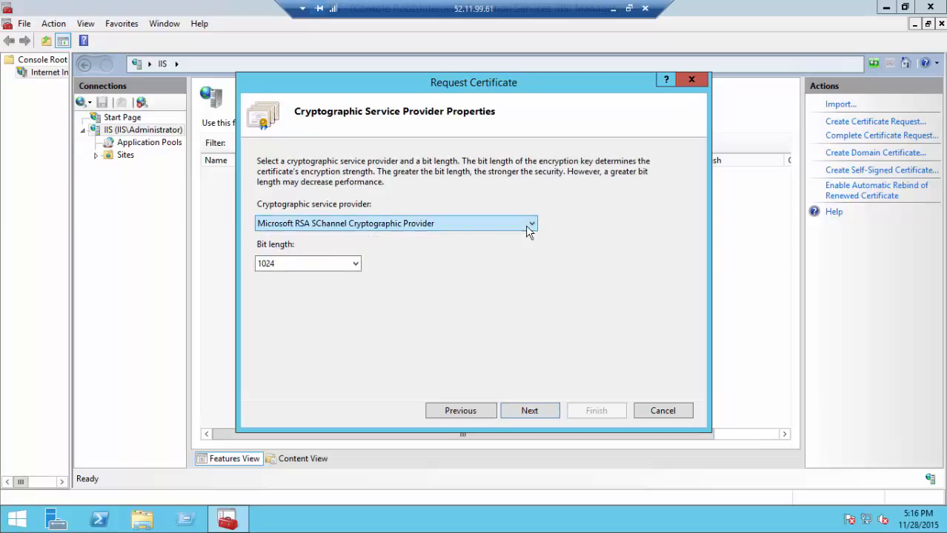
pyautogui.click(330, 271)
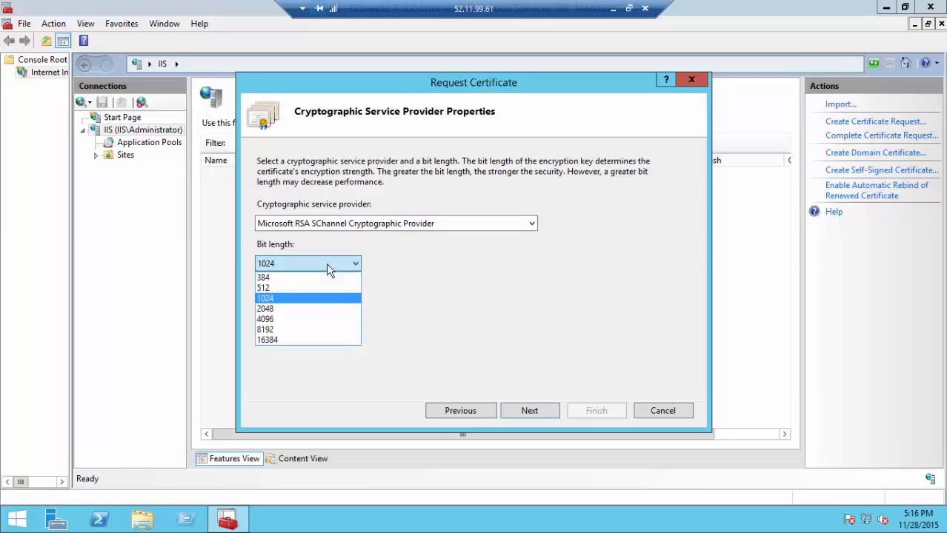
pyautogui.click(306, 309)
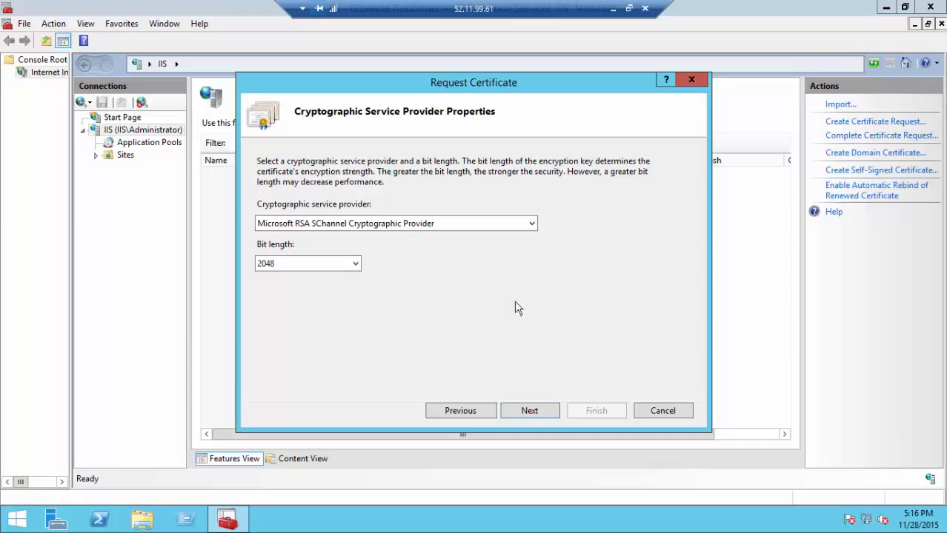
pyautogui.click(550, 418)
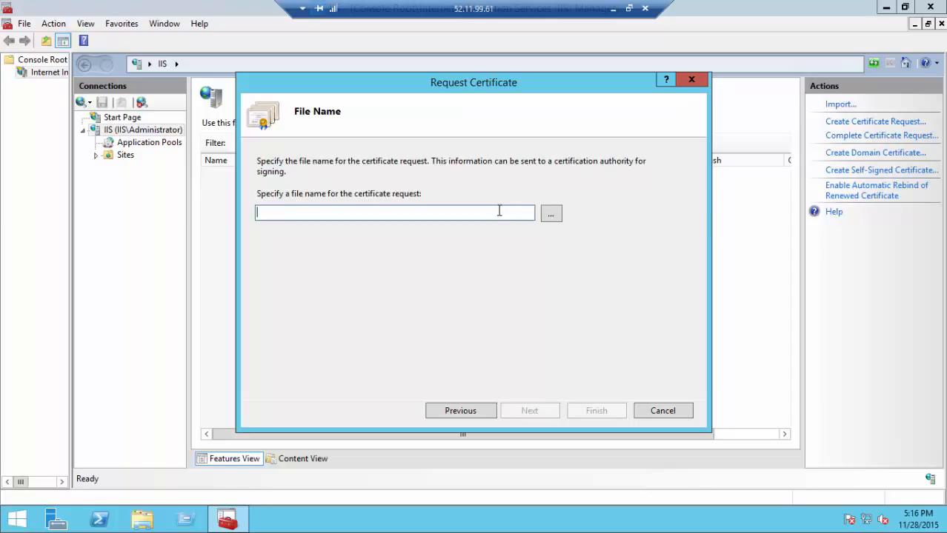
# Step: Save the certificate request as ssl.txt on the Desktop and finish the wizard
pyautogui.click(545, 219)
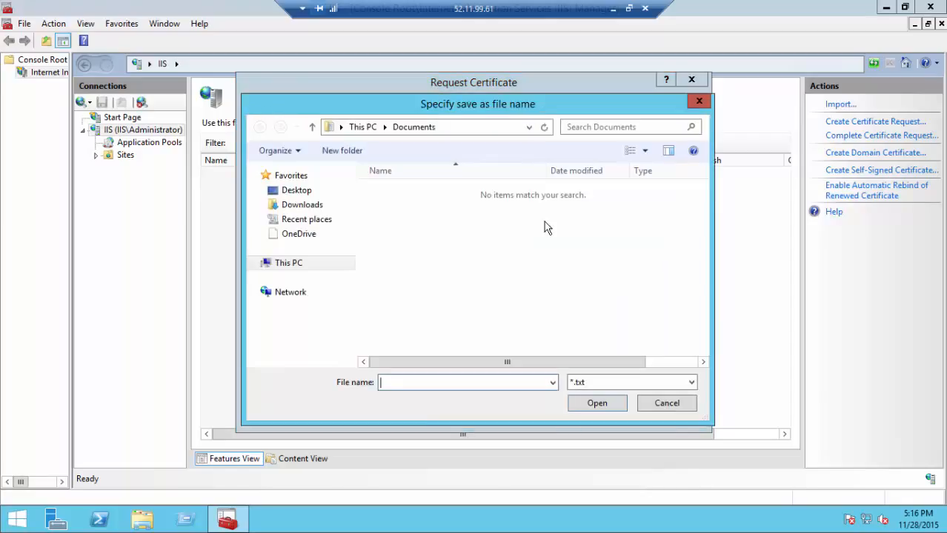
pyautogui.click(303, 192)
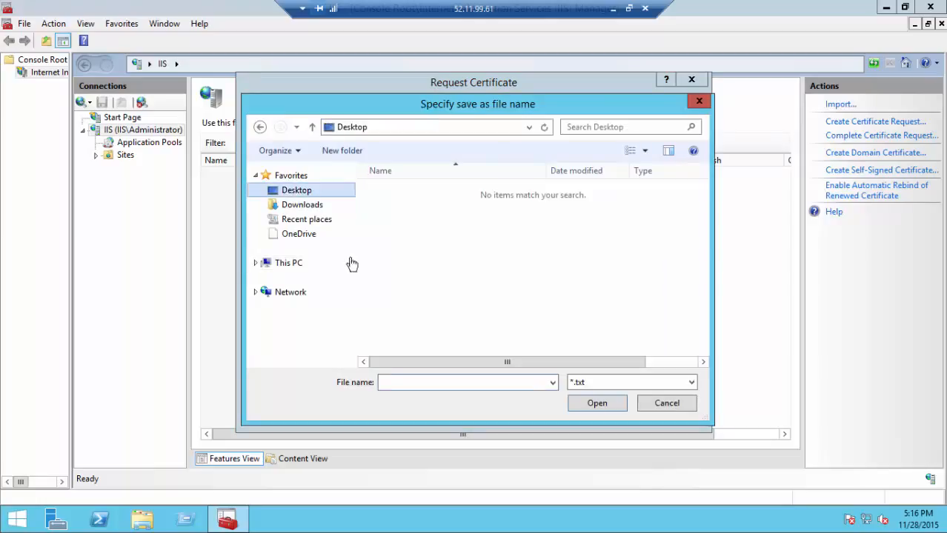
pyautogui.rightClick(431, 382)
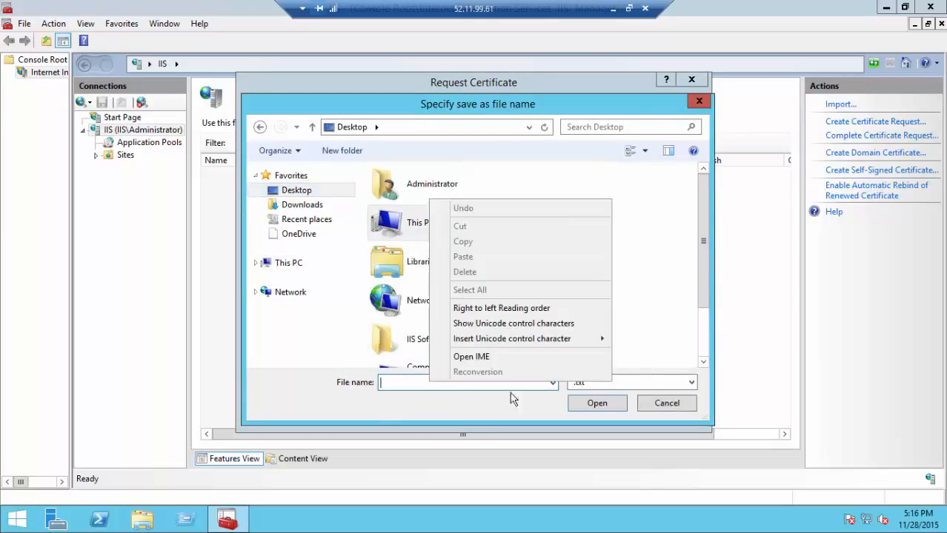
pyautogui.click(398, 384)
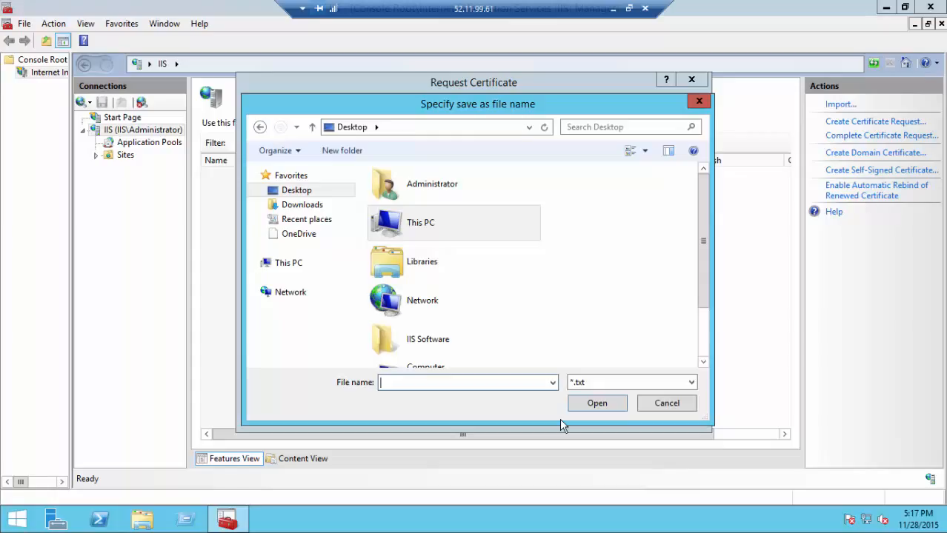
pyautogui.write('ssl')
pyautogui.press('Return')
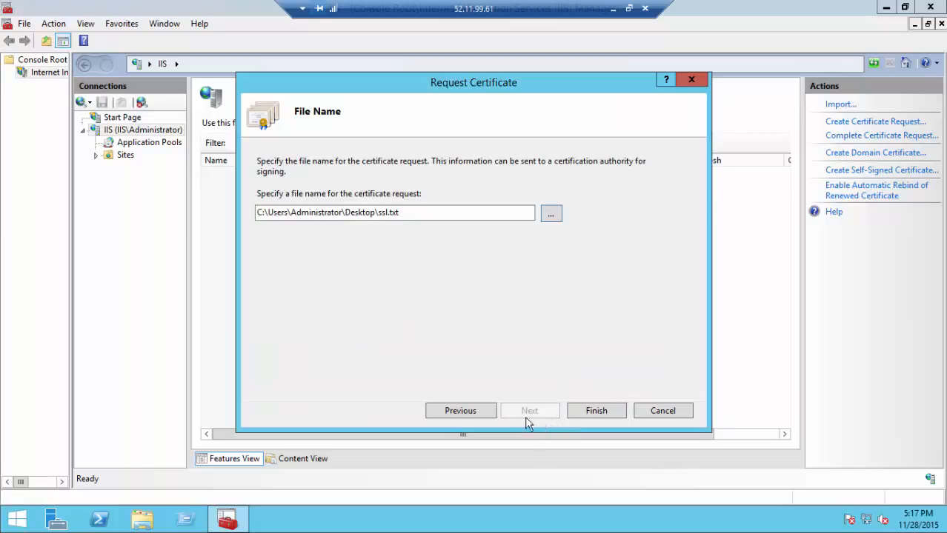
pyautogui.click(591, 412)
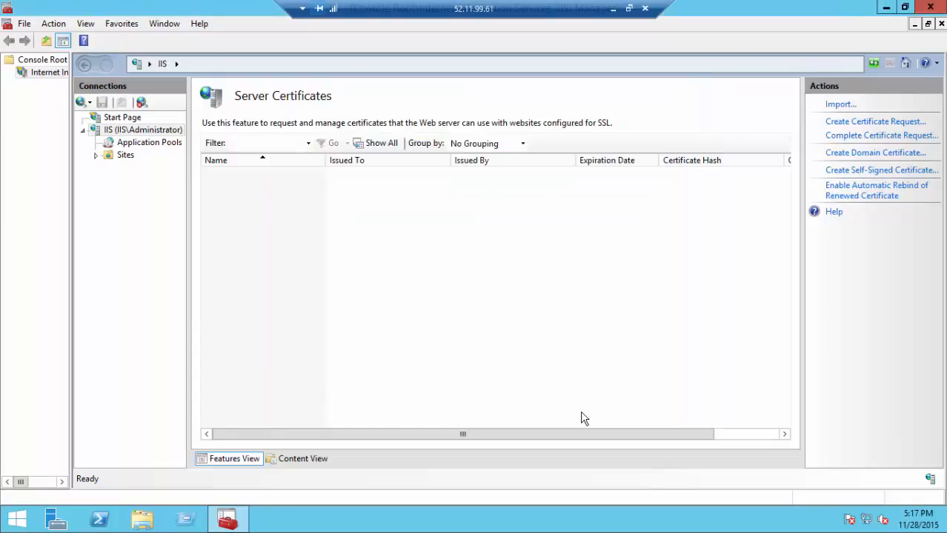
# Step: Open ssl.txt in Notepad, select the entire CSR text, and return to the local browser
pyautogui.click(889, 7)
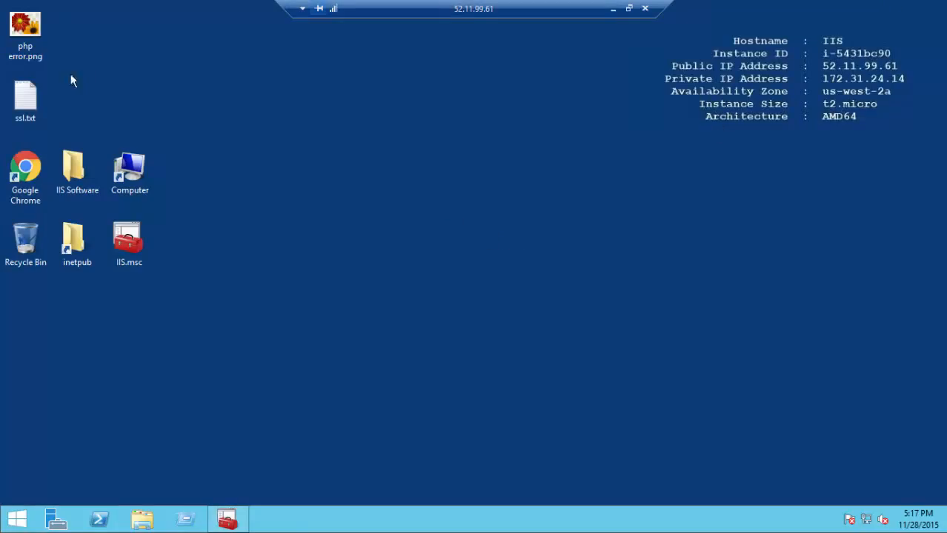
pyautogui.doubleClick(39, 88)
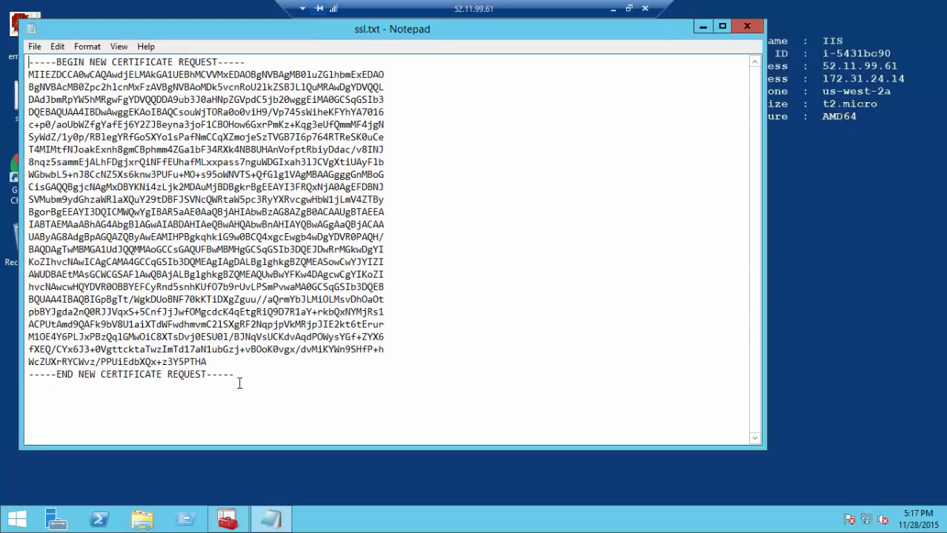
pyautogui.click(51, 62)
pyautogui.hotkey('ctrl', 'a')
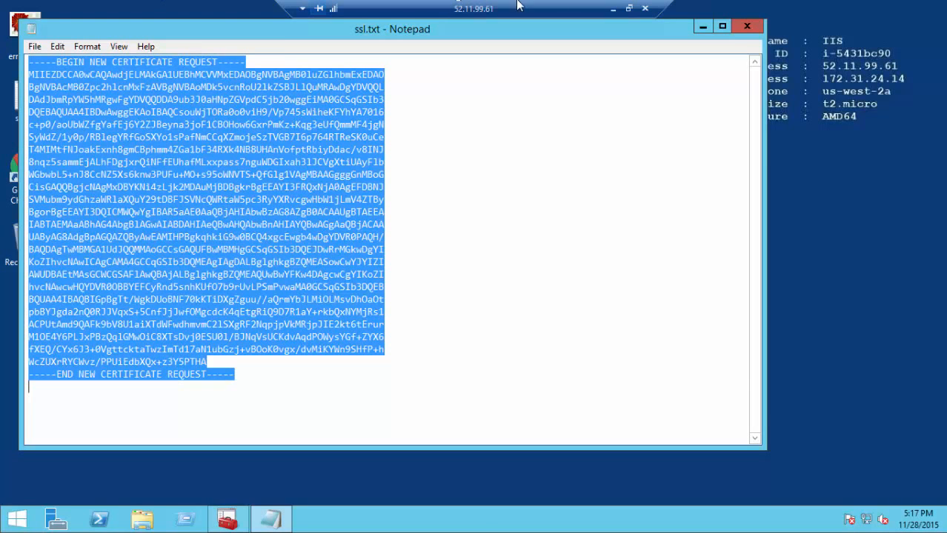
pyautogui.click(614, 9)
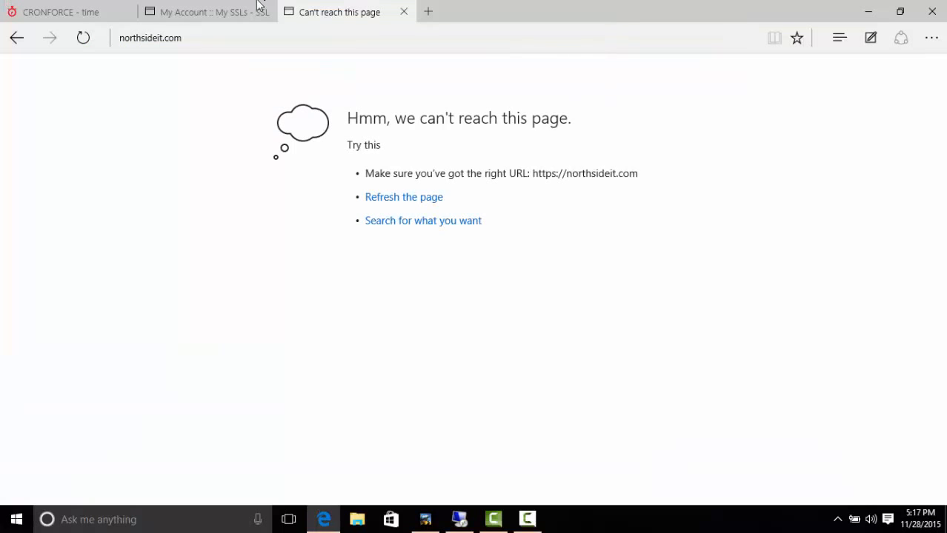
# Step: Paste the CSR into SSLCertificate.com's Enter CSR box, trim the trailing blank line, and submit
pyautogui.click(171, 12)
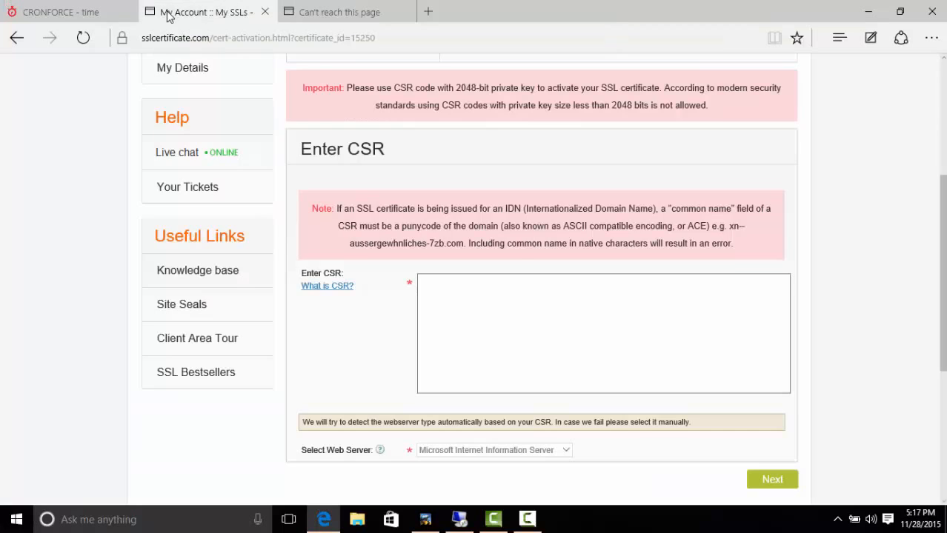
pyautogui.click(549, 359)
pyautogui.hotkey('ctrl', 'v')
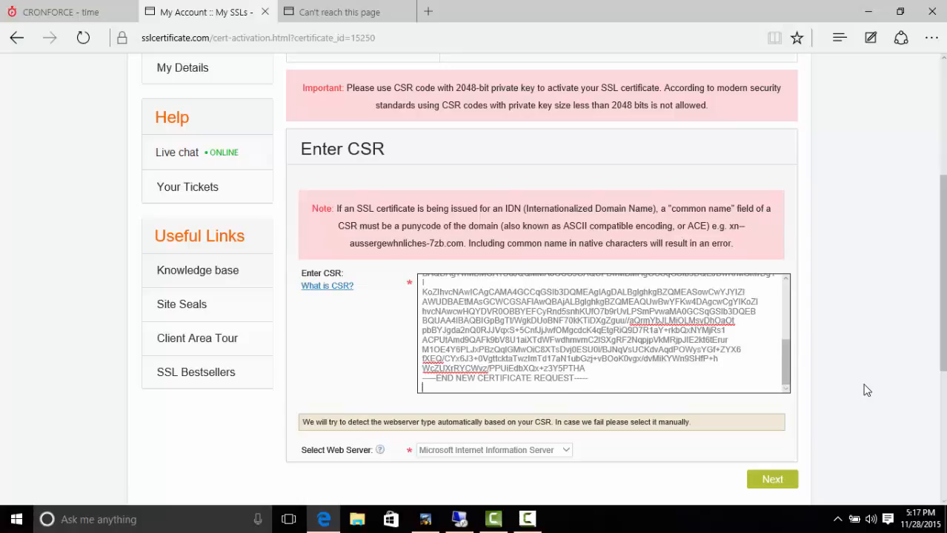
pyautogui.press('BackSpace')
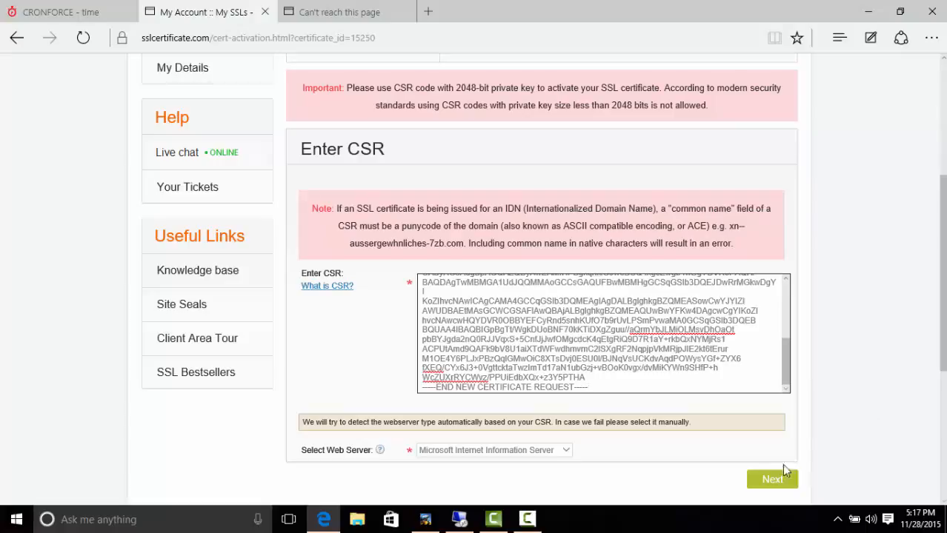
pyautogui.click(790, 483)
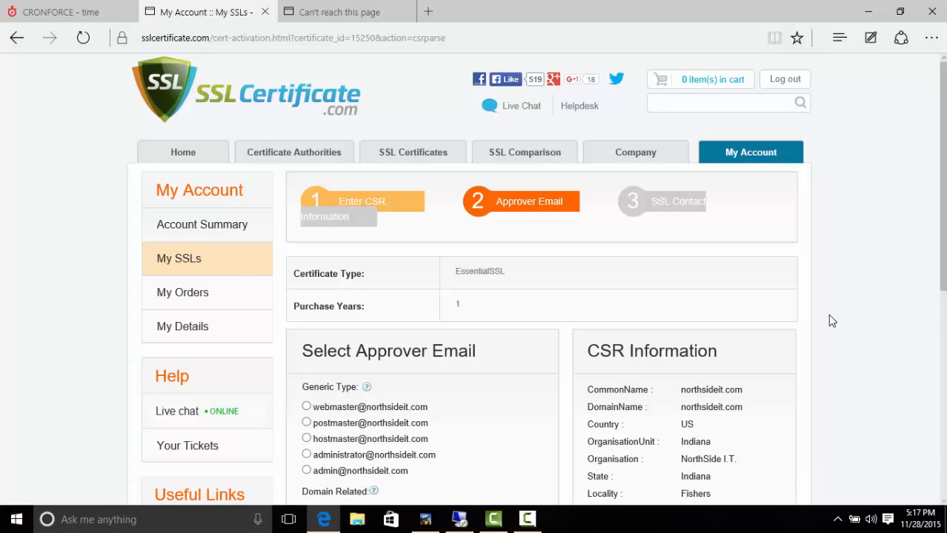
# Step: Choose the domain-related approver e-mail, acknowledge the mailbox warning, and proceed with that address
pyautogui.scroll(-3, 829, 315)
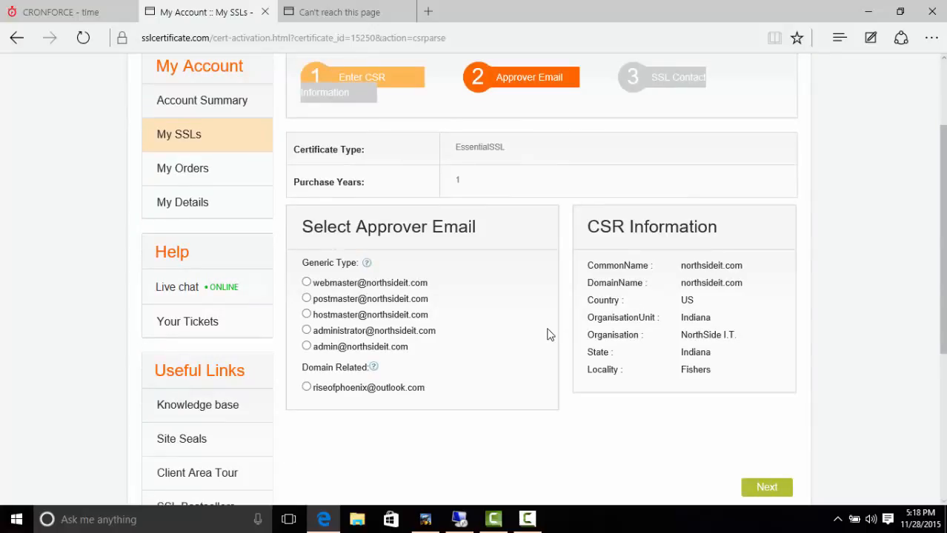
pyautogui.click(307, 388)
pyautogui.click(783, 491)
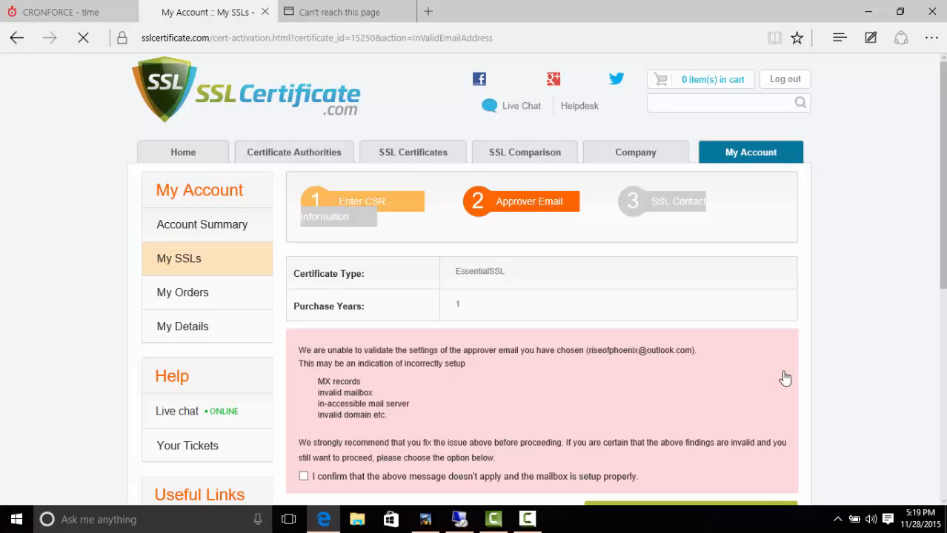
pyautogui.scroll(-2, 785, 378)
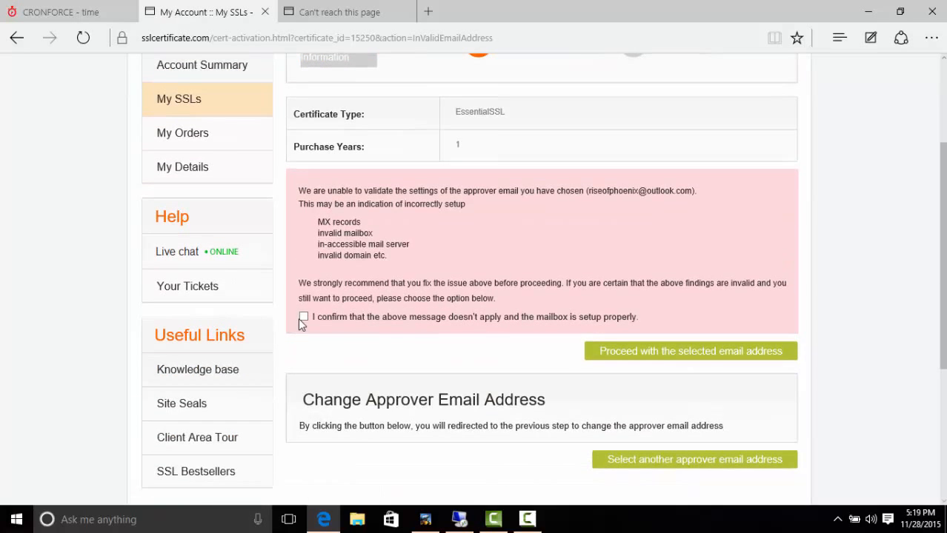
pyautogui.click(303, 316)
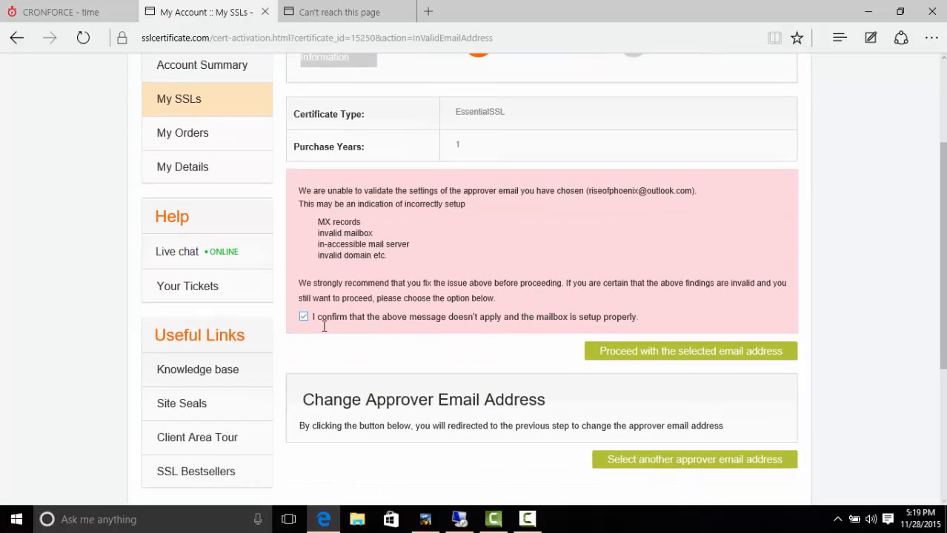
pyautogui.click(591, 357)
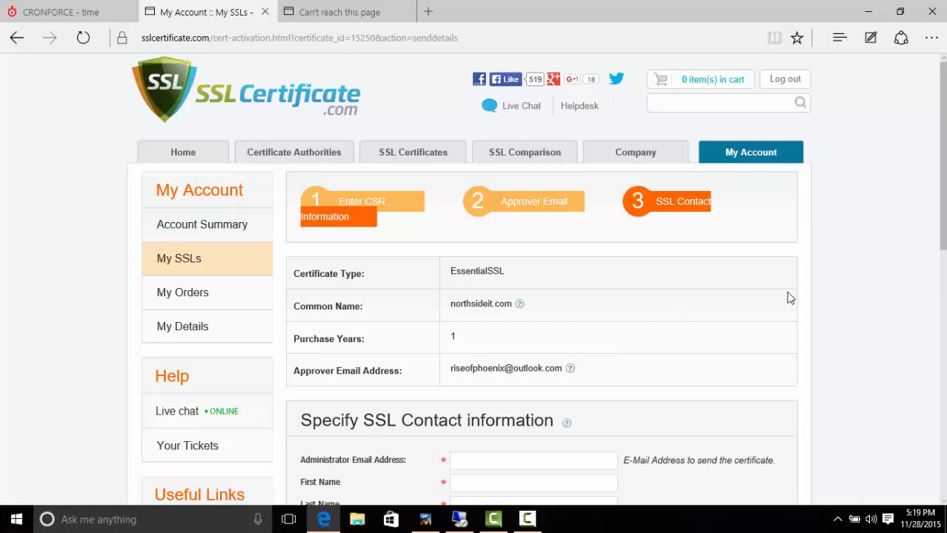
# Step: Enter the administrator's e-mail, first and last name, street address and city in the contact form
pyautogui.scroll(-2, 812, 291)
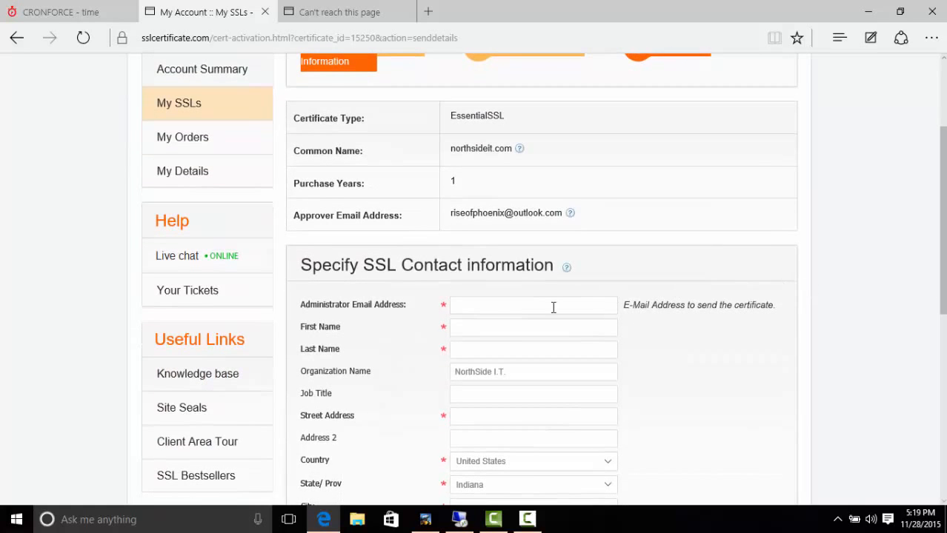
pyautogui.click(519, 308)
pyautogui.press('Tab')
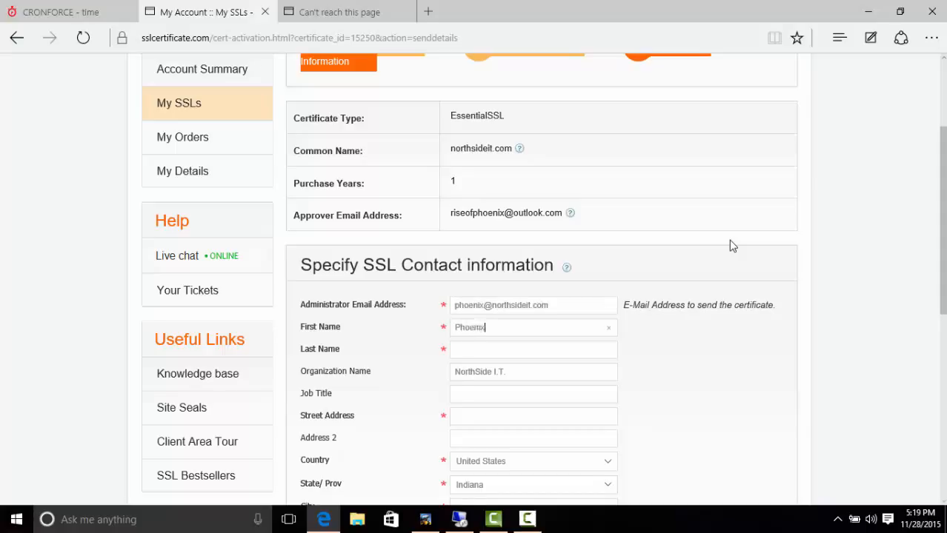
pyautogui.press('Tab')
pyautogui.press('Tab')
pyautogui.press('Tab')
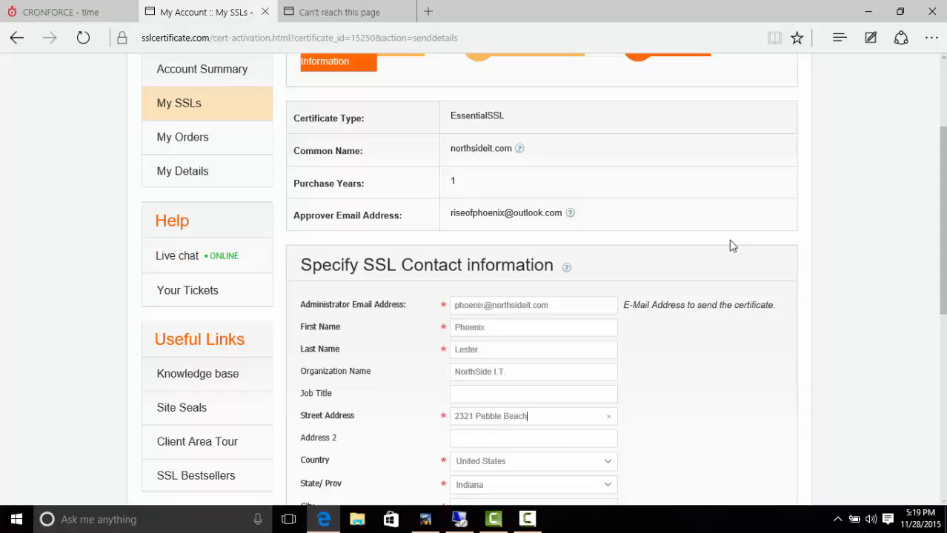
pyautogui.press('Tab')
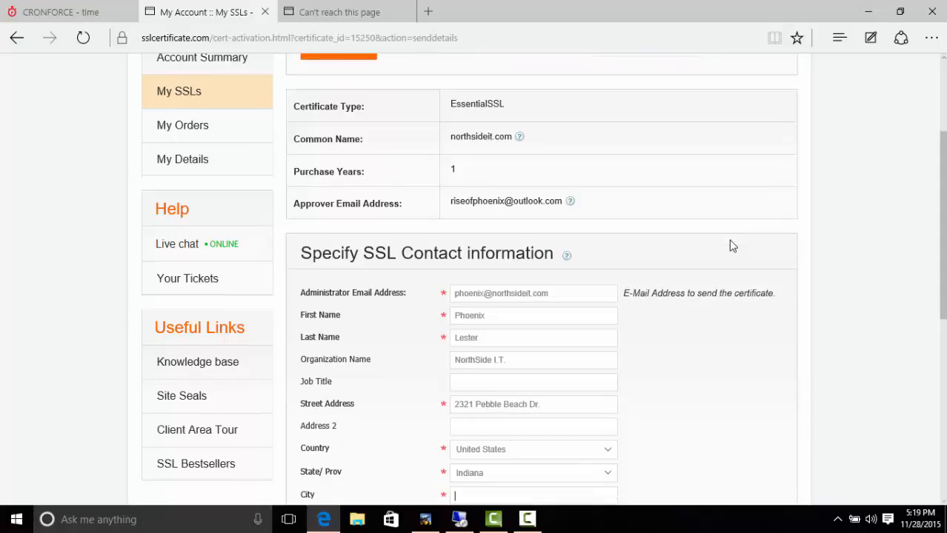
pyautogui.write('Kokomo')
pyautogui.press('Tab')
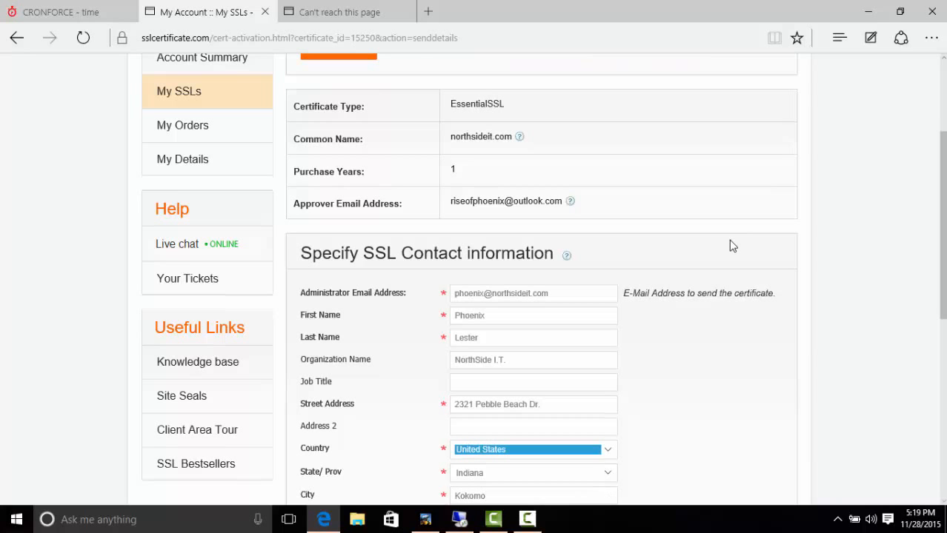
# Step: Correct the postal code, add the phone number, and submit with Process Certificate
pyautogui.scroll(-5, 729, 246)
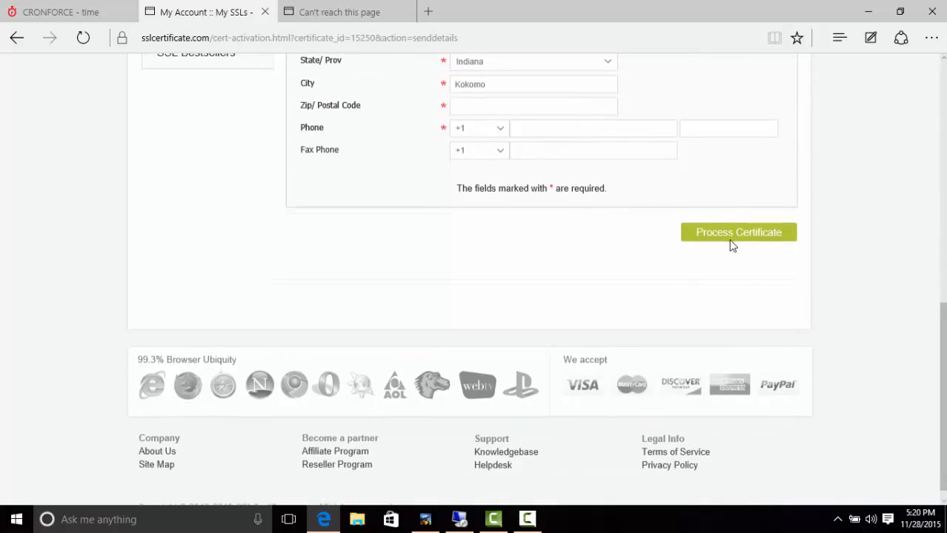
pyautogui.scroll(1, 731, 246)
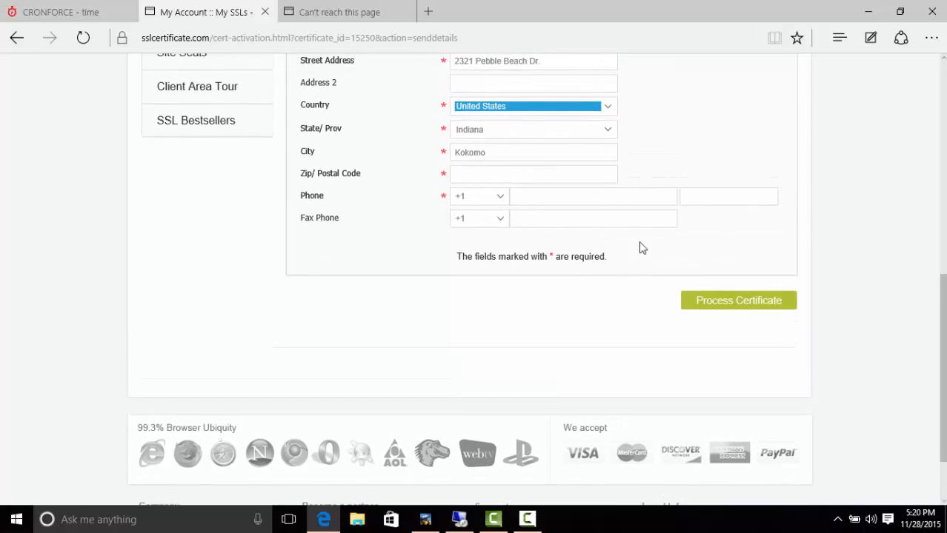
pyautogui.click(523, 176)
pyautogui.write('646')
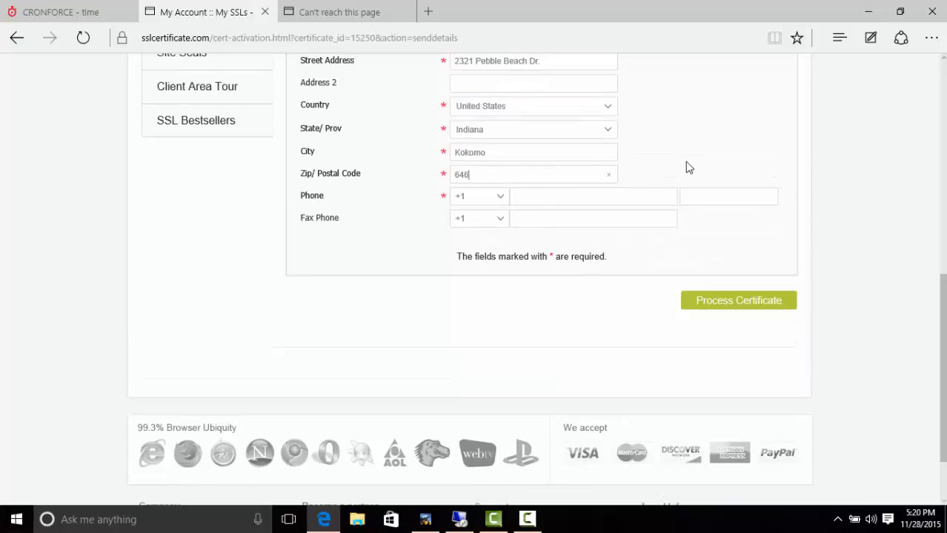
pyautogui.press('BackSpace')
pyautogui.press('BackSpace')
pyautogui.press('BackSpace')
pyautogui.write('46902')
pyautogui.press('Tab')
pyautogui.press('Tab')
pyautogui.click(701, 305)
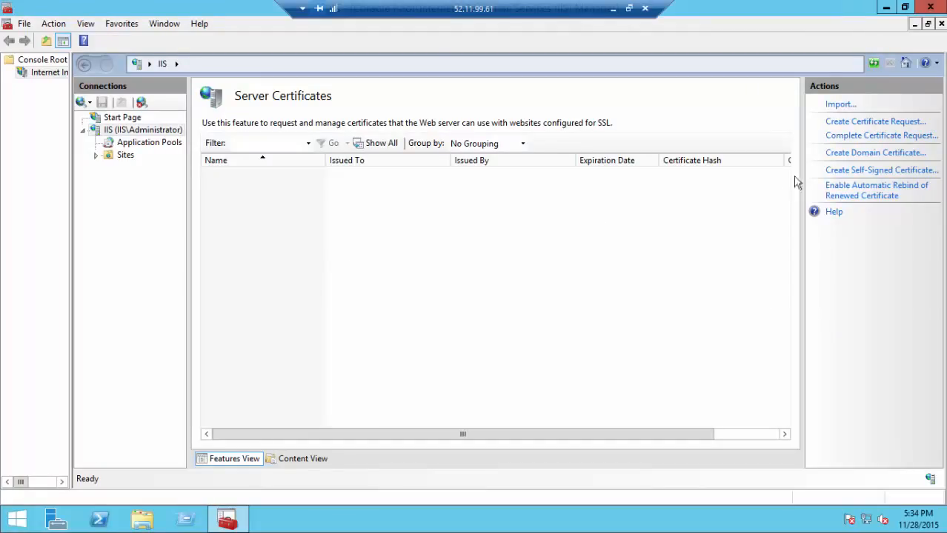
# Step: Start Complete Certificate Request and browse to the Downloads folder for the .cer response file
pyautogui.click(829, 138)
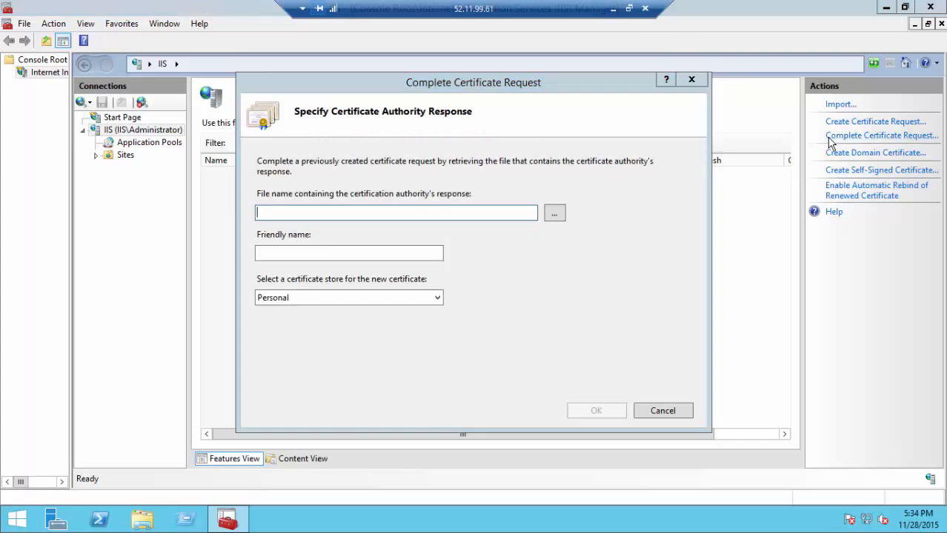
pyautogui.click(556, 208)
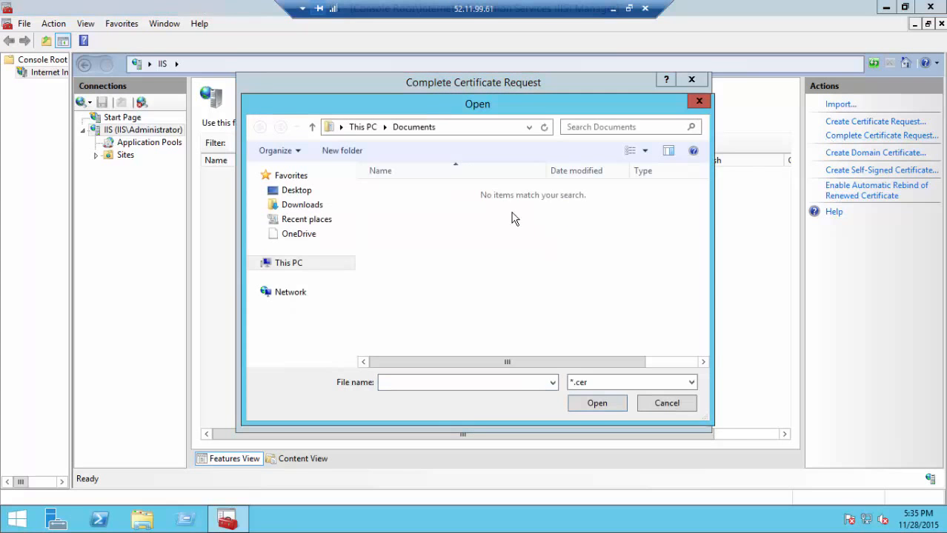
pyautogui.click(332, 207)
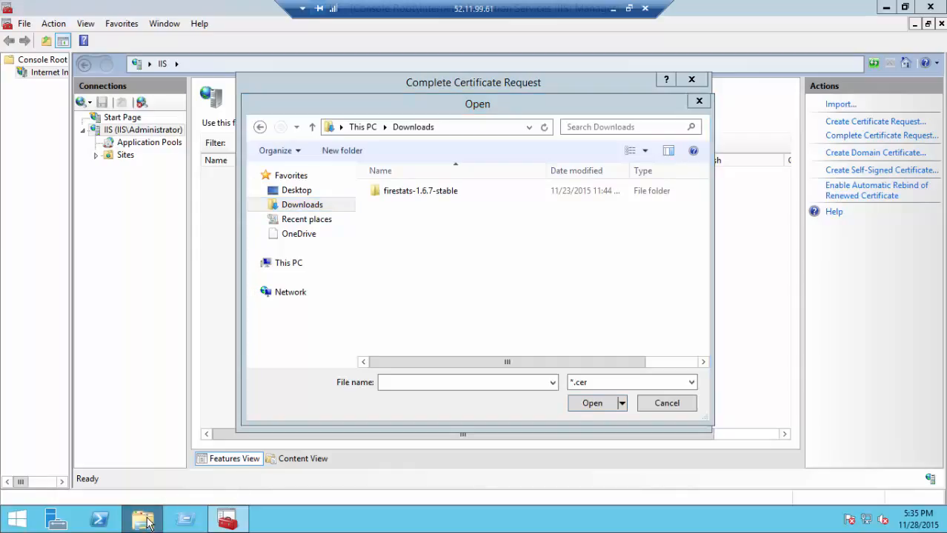
# Step: Extract northsideit_com.zip from Downloads into a new northsideit_com folder, then close both Explorer windows
pyautogui.click(658, 404)
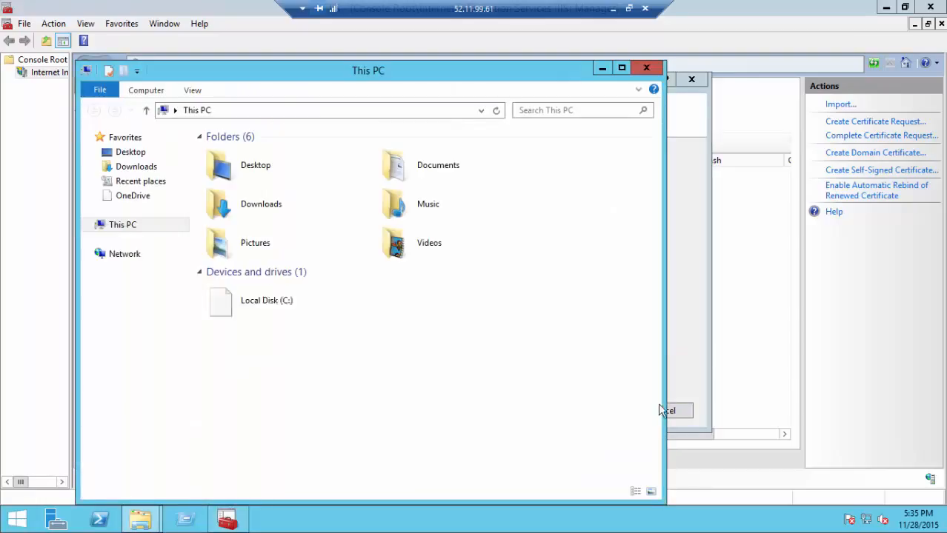
pyautogui.doubleClick(310, 208)
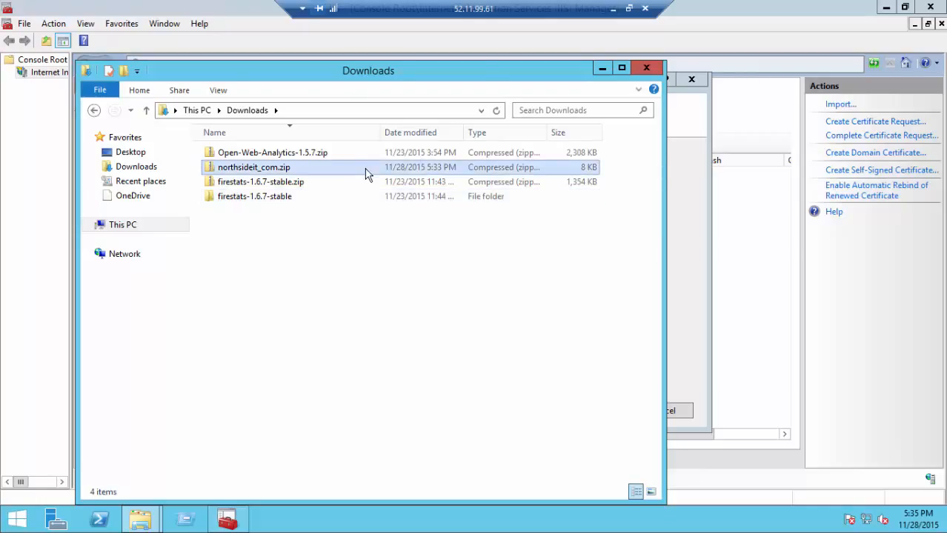
pyautogui.rightClick(364, 170)
pyautogui.click(471, 212)
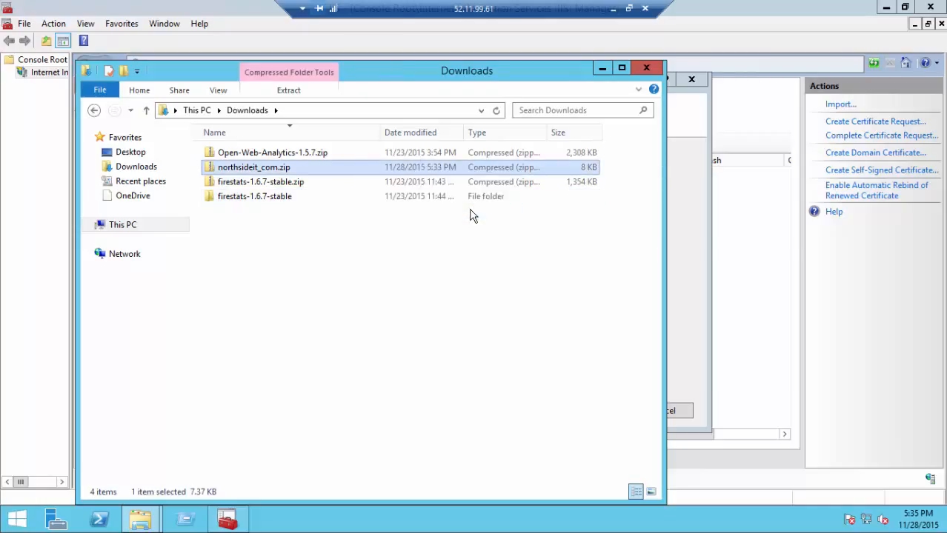
pyautogui.click(618, 392)
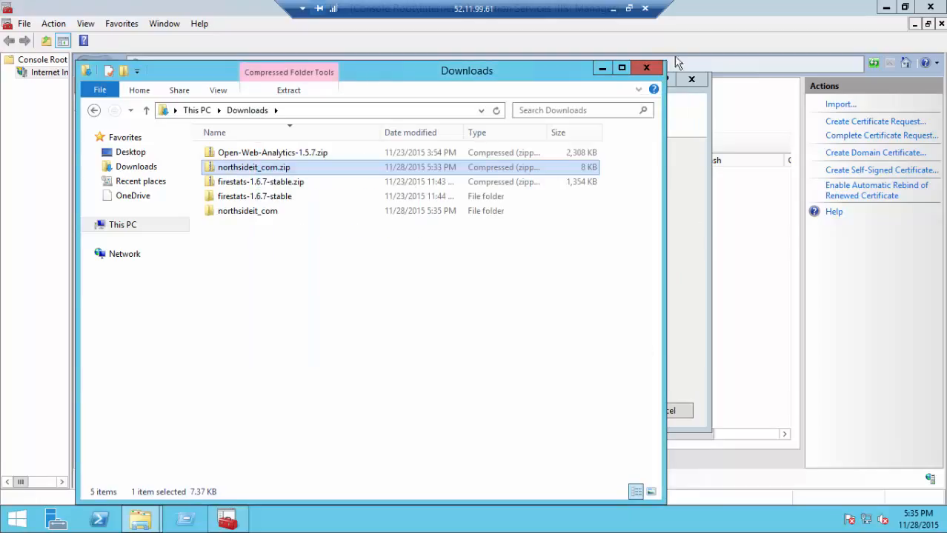
pyautogui.click(646, 69)
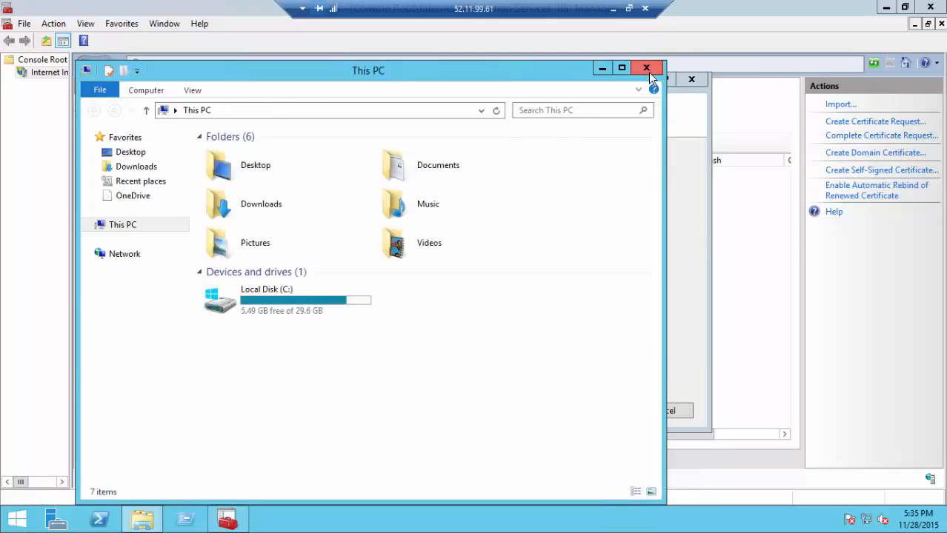
pyautogui.click(647, 69)
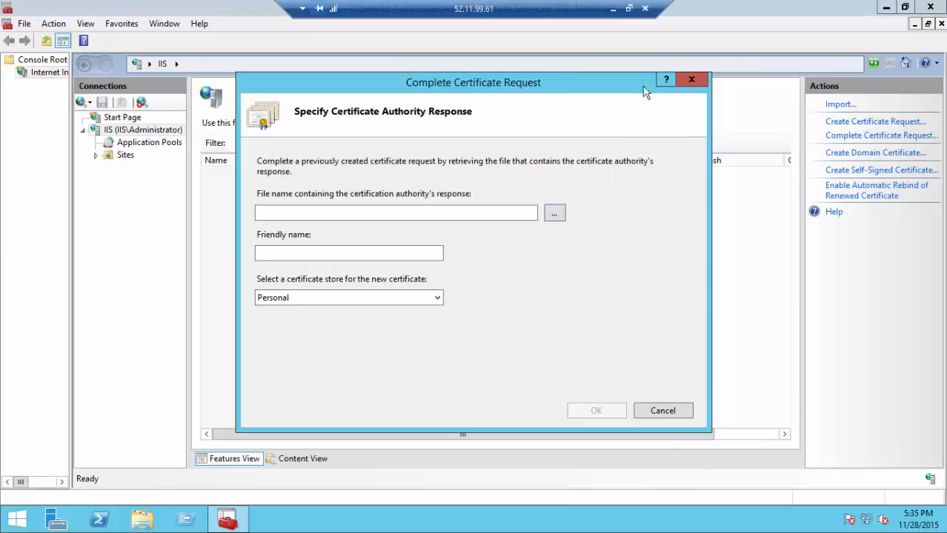
# Step: Select Downloads\northsideit_com\northsideit_com.cer as the certificate authority's response file
pyautogui.click(548, 217)
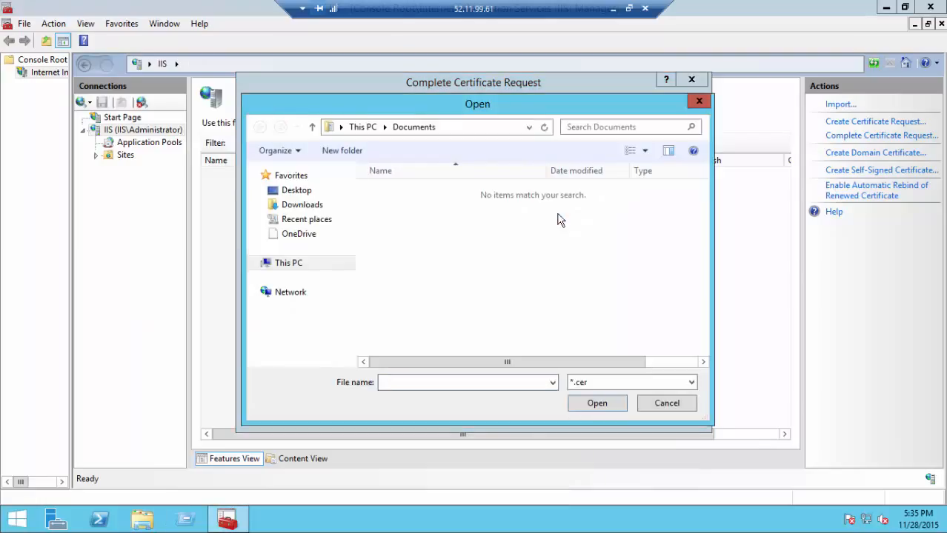
pyautogui.click(337, 205)
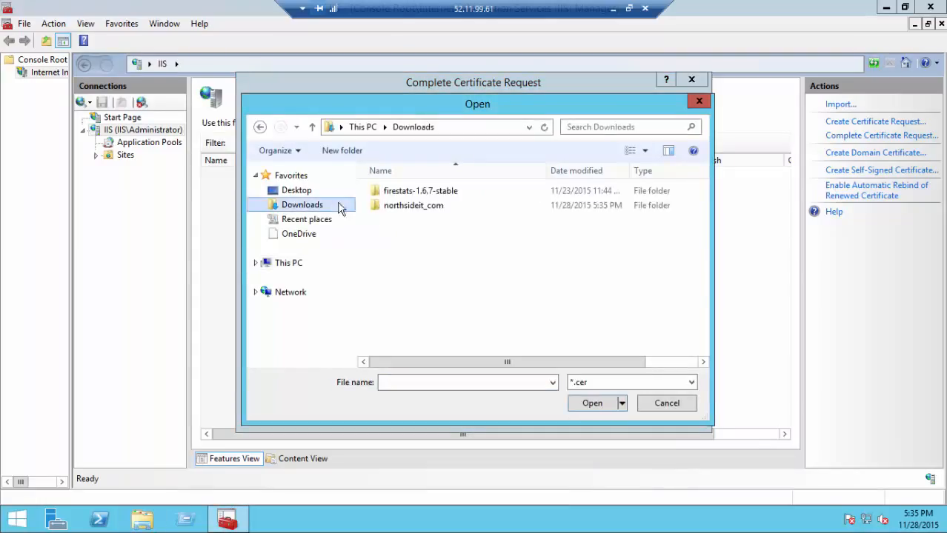
pyautogui.click(458, 210)
pyautogui.click(459, 206)
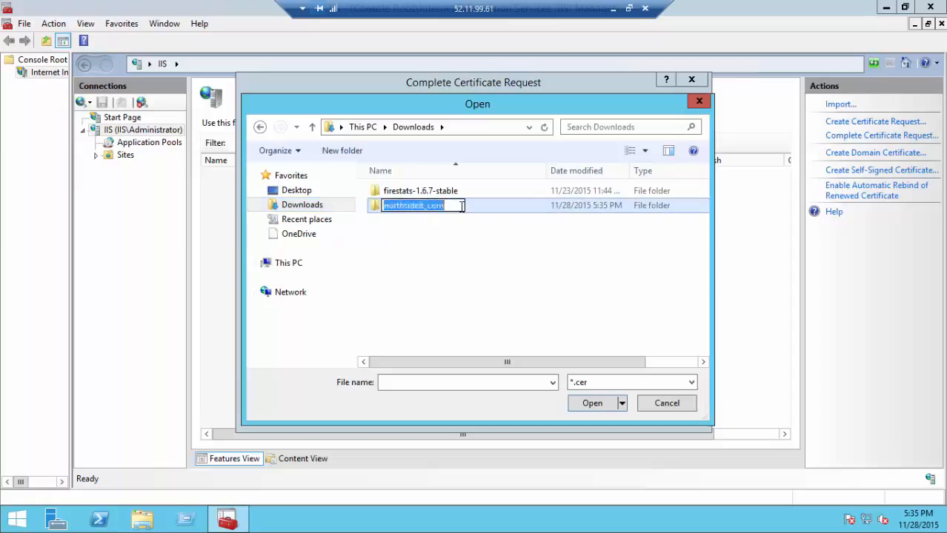
pyautogui.doubleClick(501, 209)
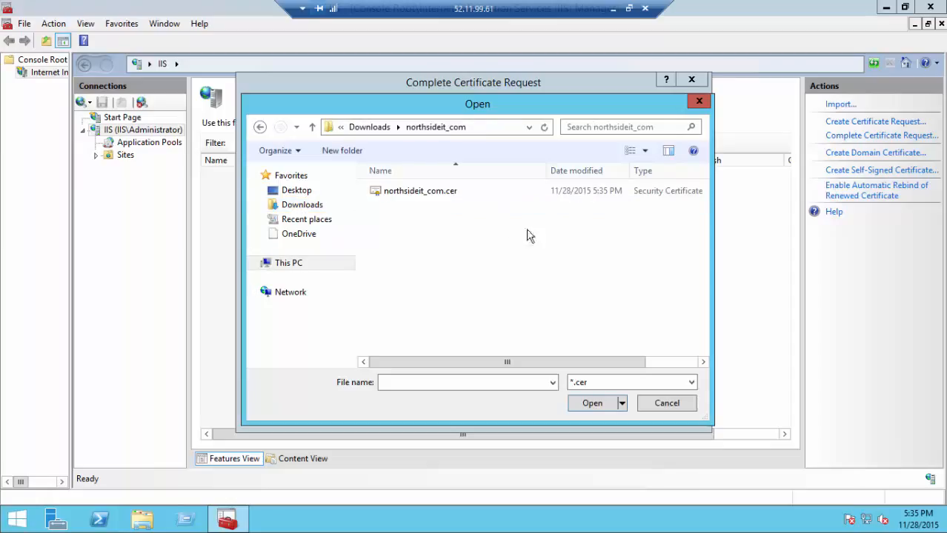
pyautogui.doubleClick(494, 192)
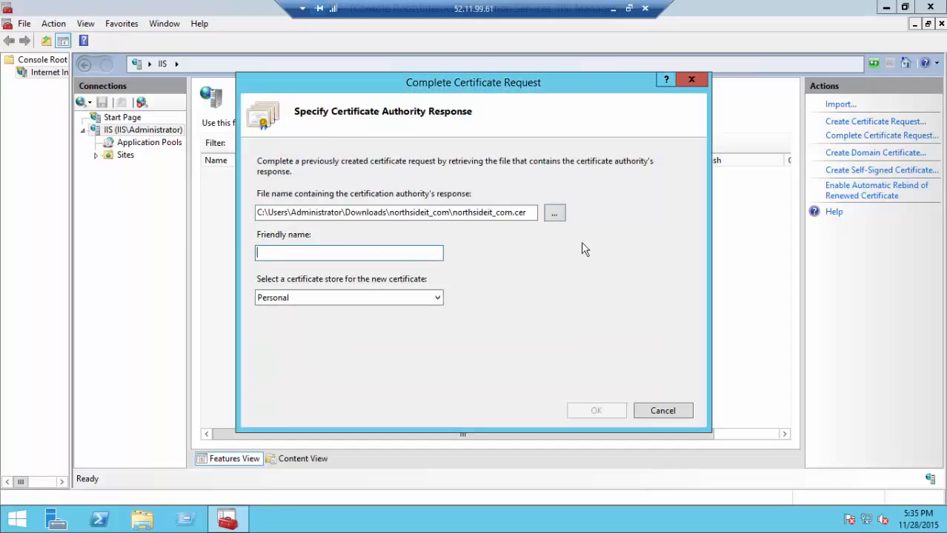
# Step: Name the certificate NorthsideIT, store it in Personal, and finish the request
pyautogui.write('NorthSide I.T.')
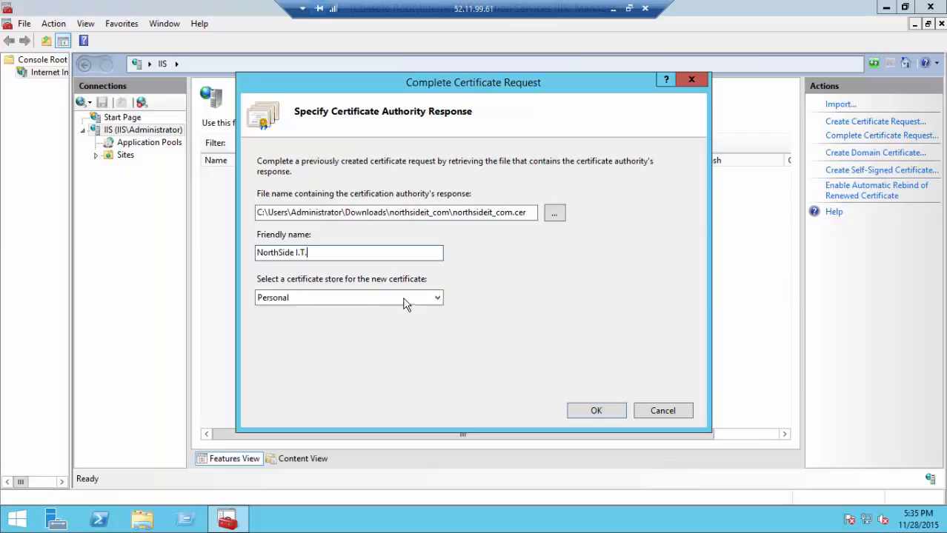
pyautogui.click(404, 298)
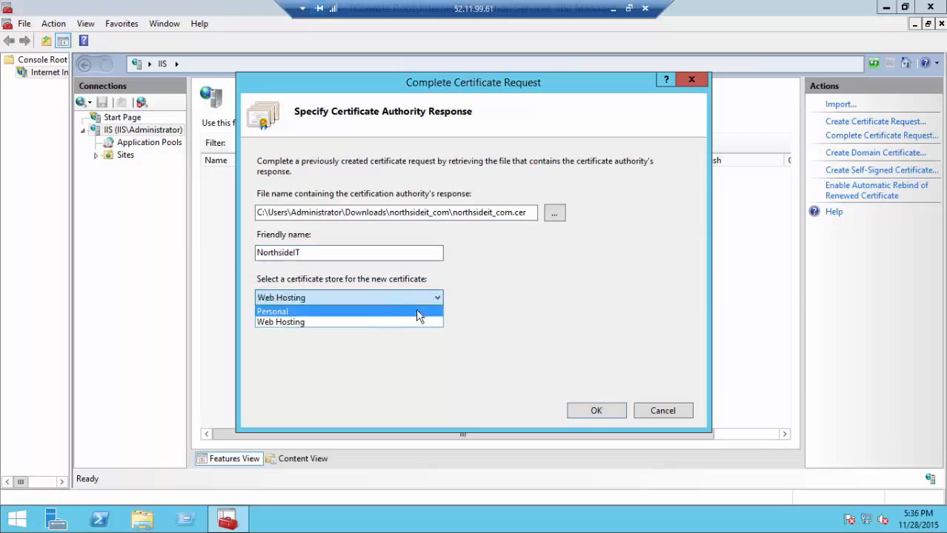
pyautogui.click(419, 312)
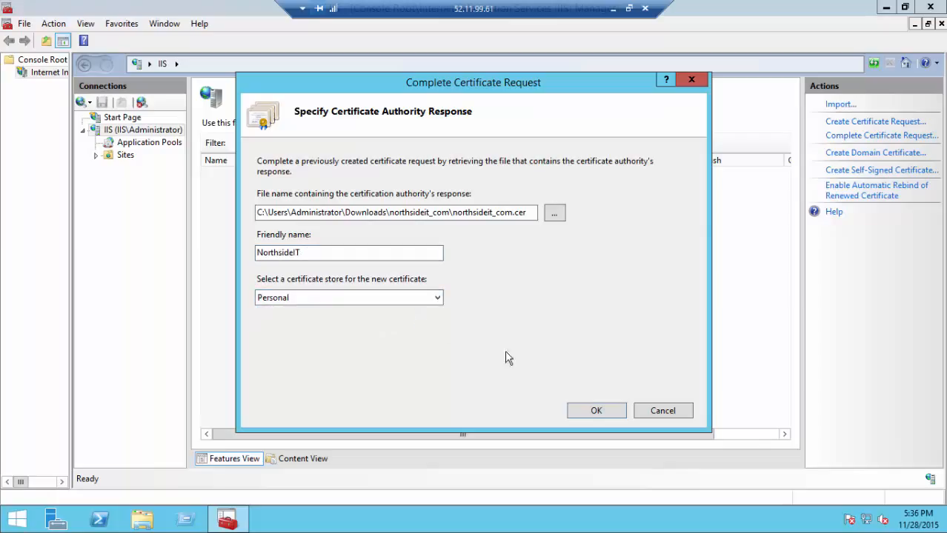
pyautogui.click(607, 406)
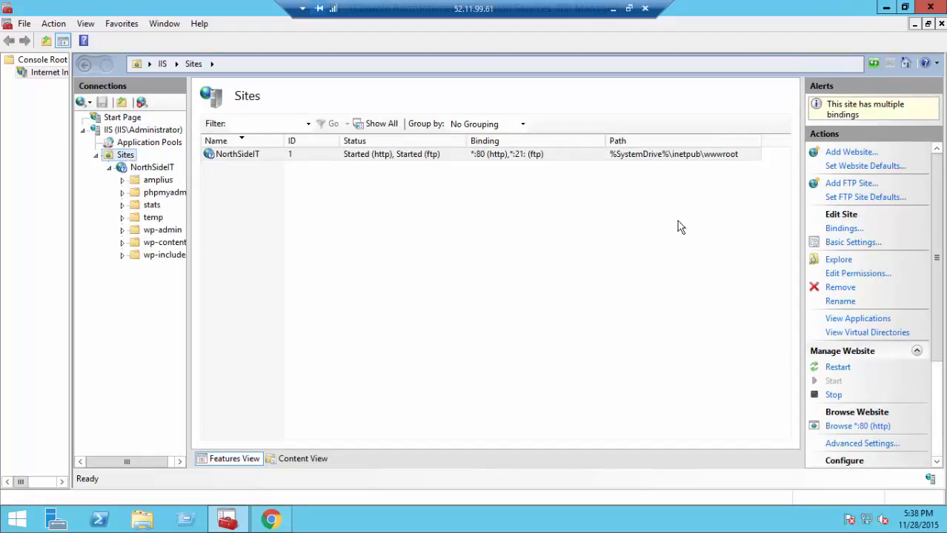
# Step: Add an https binding on port 443 for host northsideit.com using the NorthsideIT certificate
pyautogui.click(830, 231)
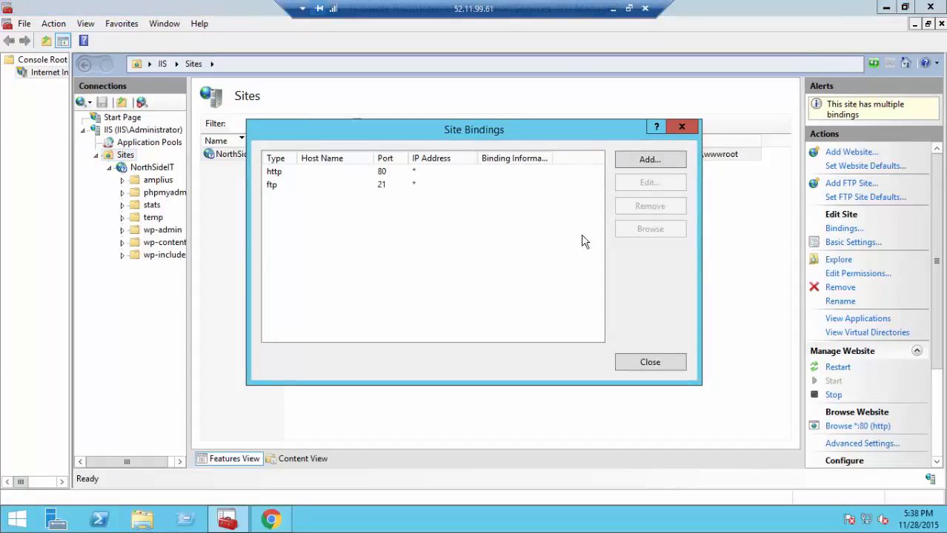
pyautogui.click(676, 169)
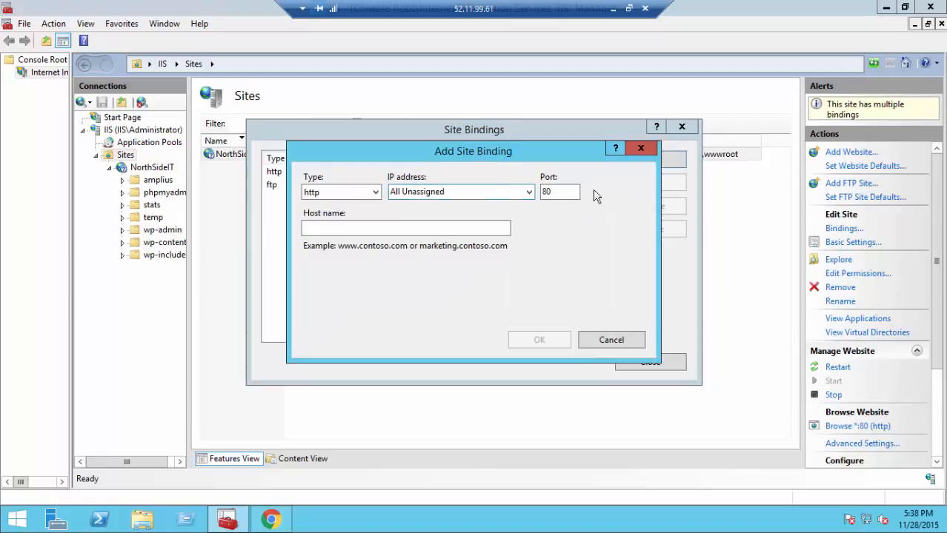
pyautogui.click(349, 193)
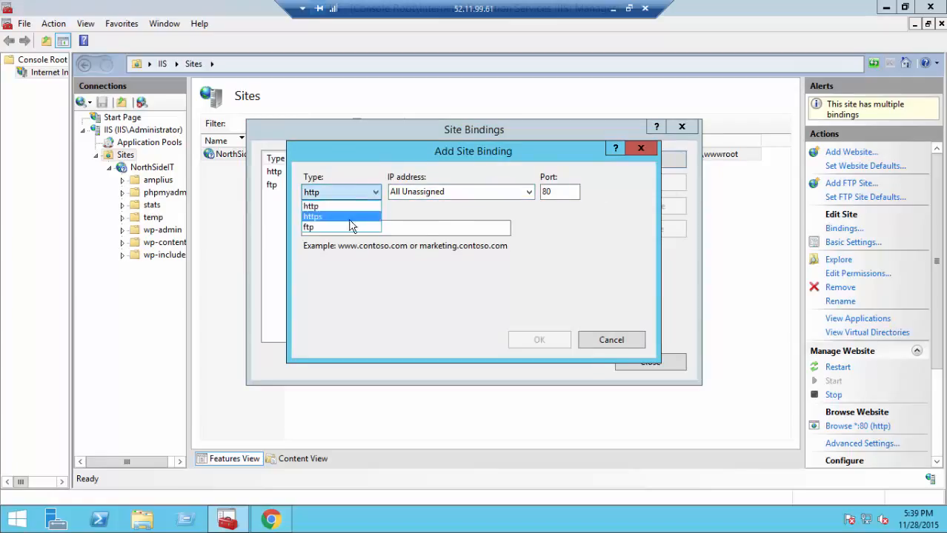
pyautogui.click(351, 217)
pyautogui.click(501, 304)
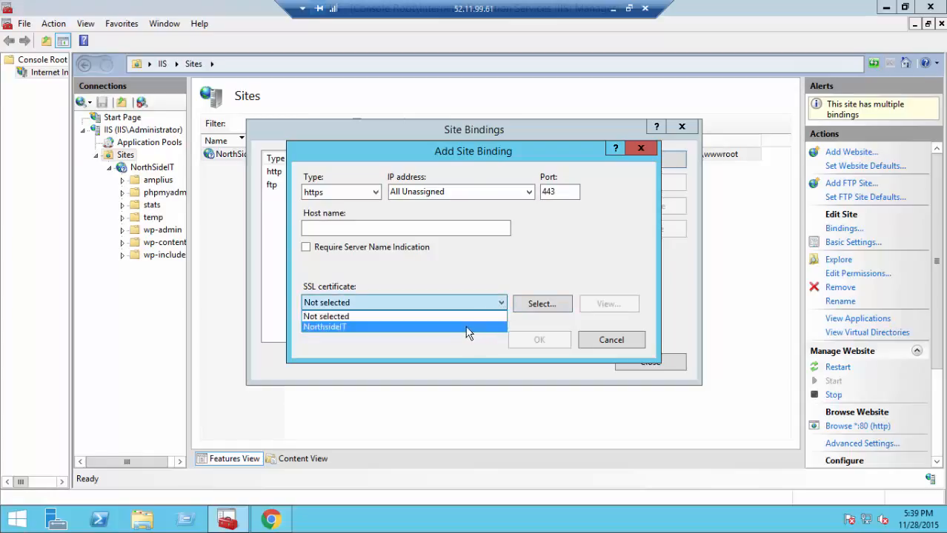
pyautogui.click(466, 328)
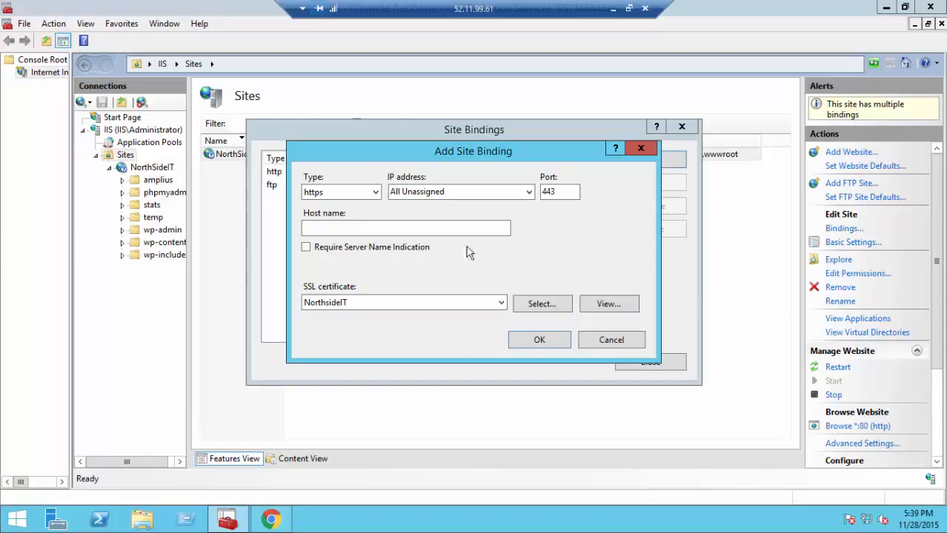
pyautogui.click(458, 227)
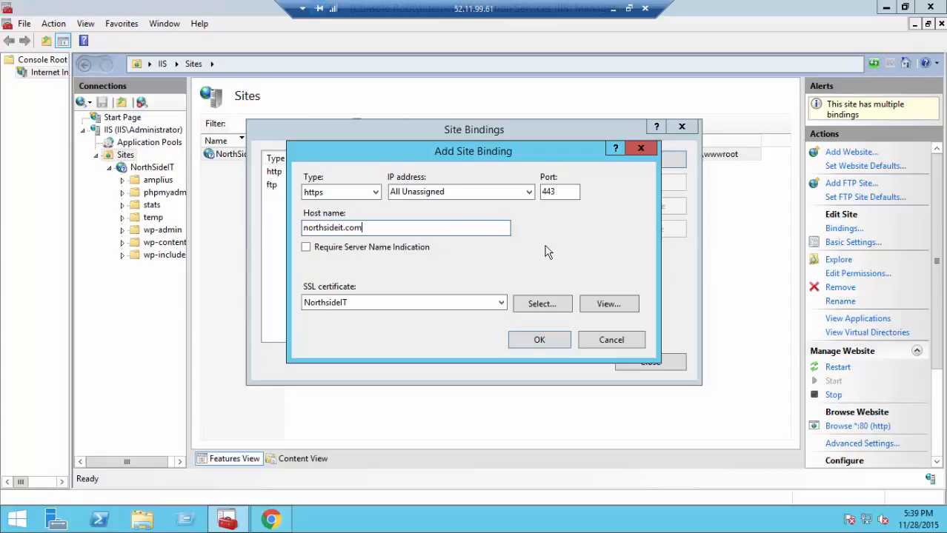
pyautogui.click(561, 343)
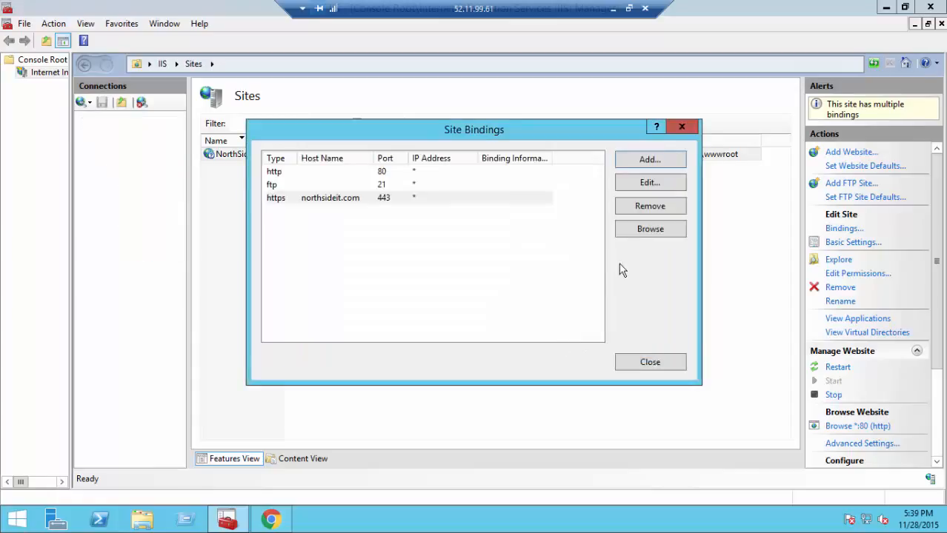
pyautogui.click(650, 160)
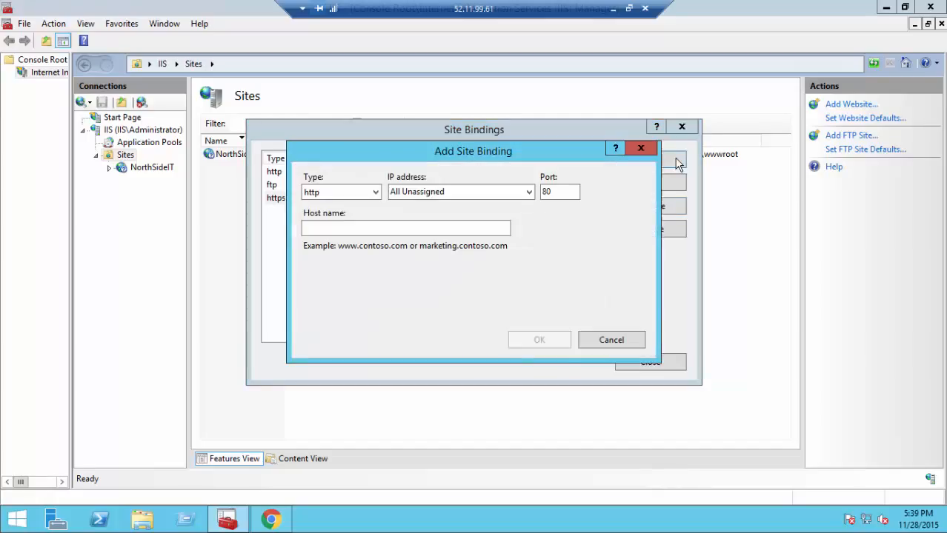
pyautogui.click(372, 194)
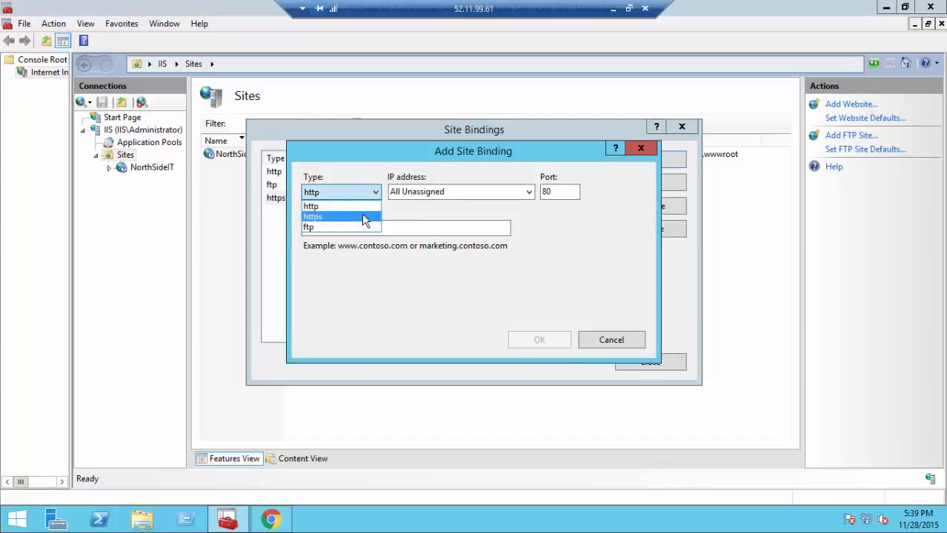
pyautogui.click(363, 217)
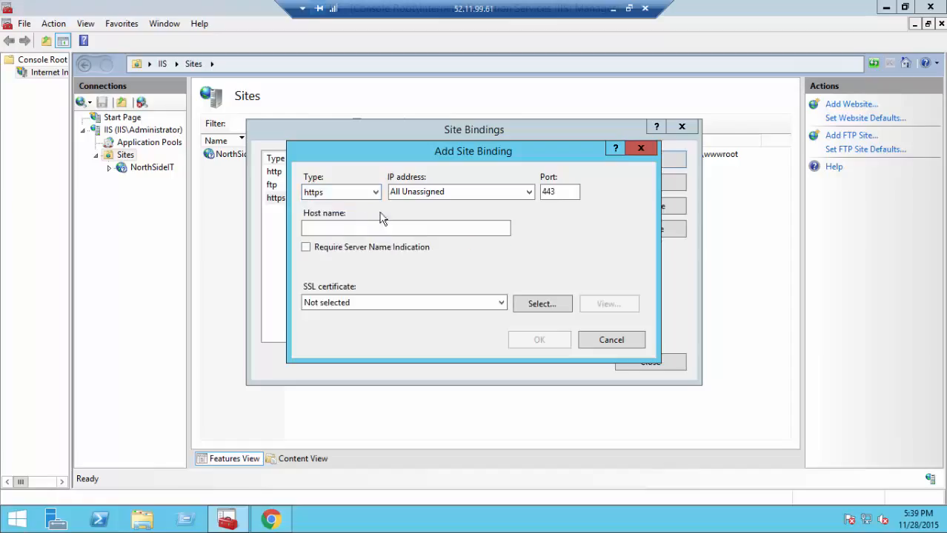
pyautogui.click(437, 224)
pyautogui.write('www.north')
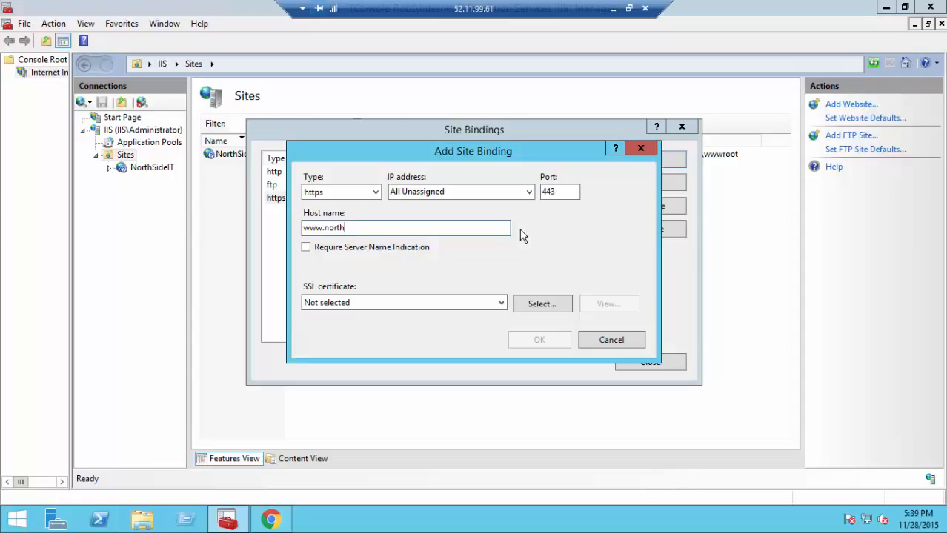
pyautogui.write('sideit.com')
pyautogui.click(497, 305)
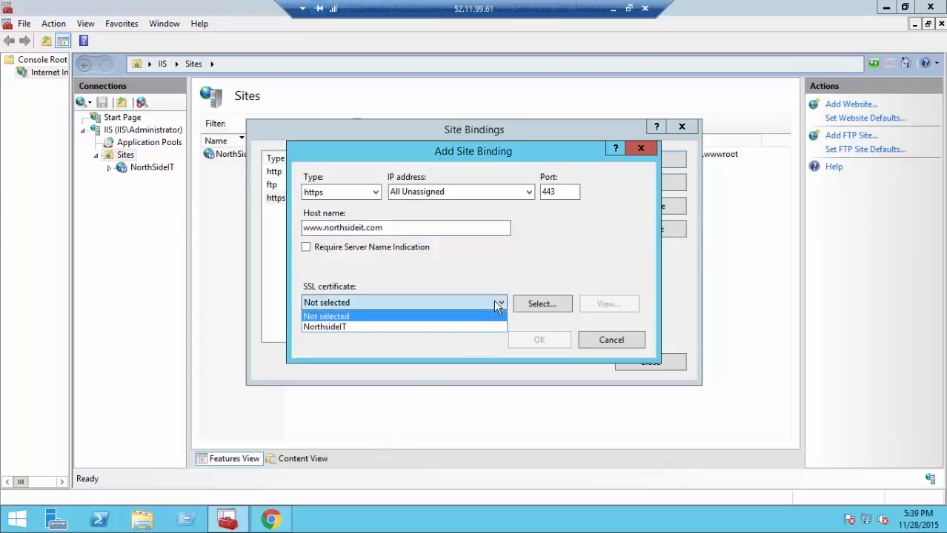
pyautogui.click(469, 329)
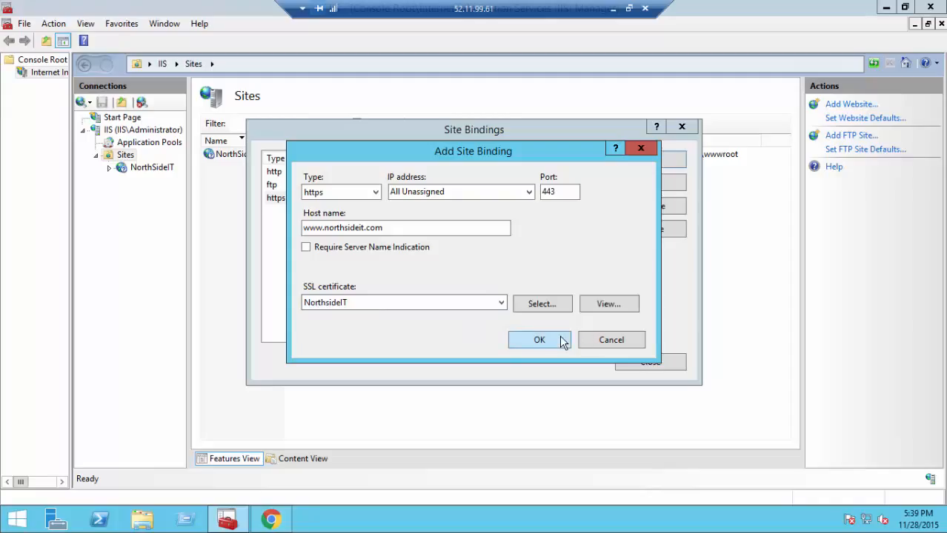
pyautogui.click(561, 341)
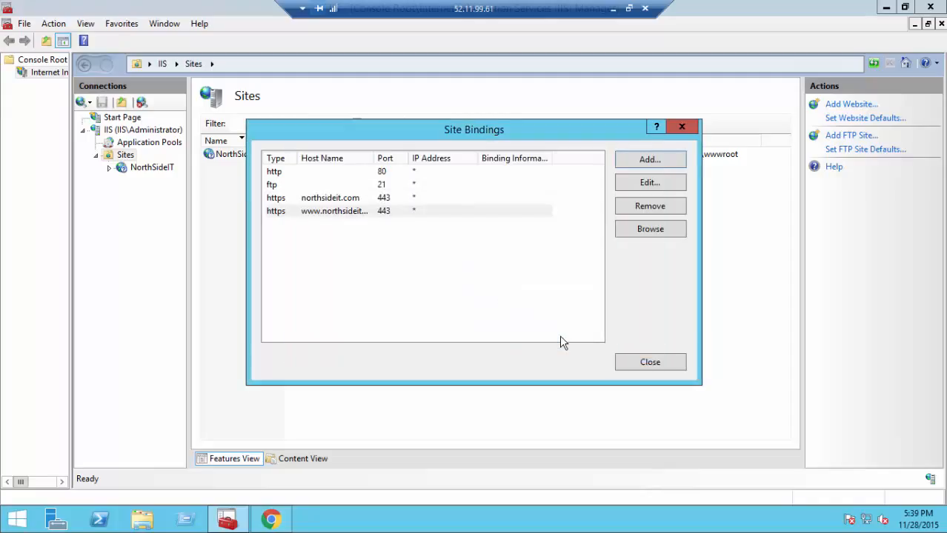
pyautogui.click(645, 365)
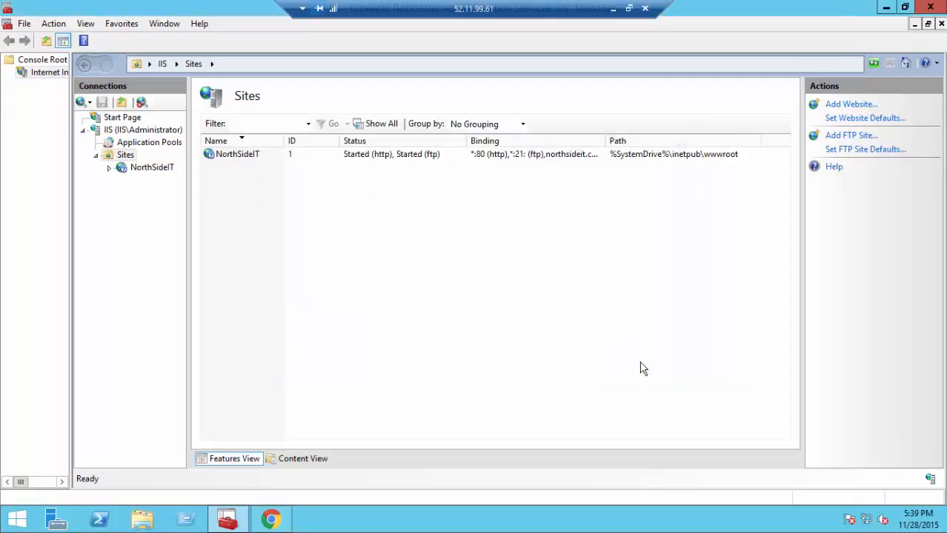
# Step: In Chrome, go back to the previous page and select part of the address to replace it
pyautogui.click(285, 521)
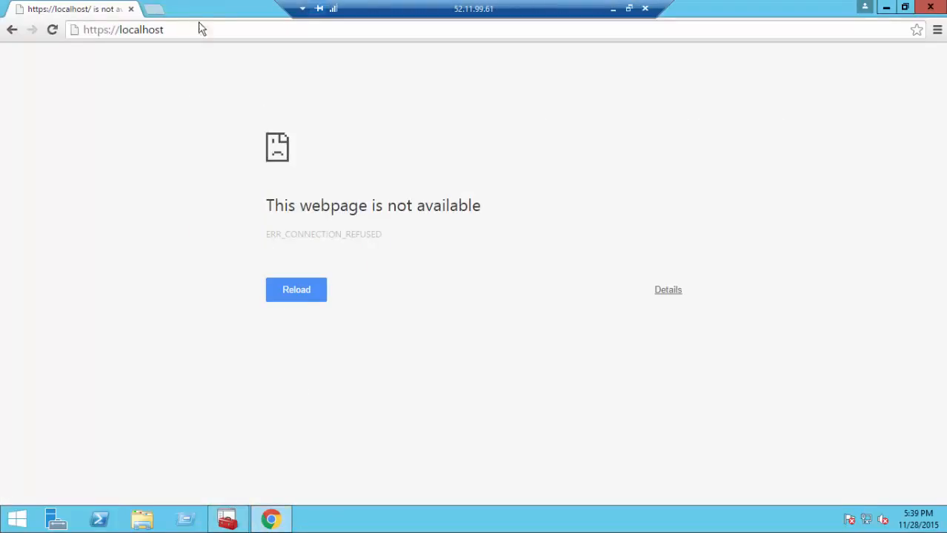
pyautogui.click(12, 33)
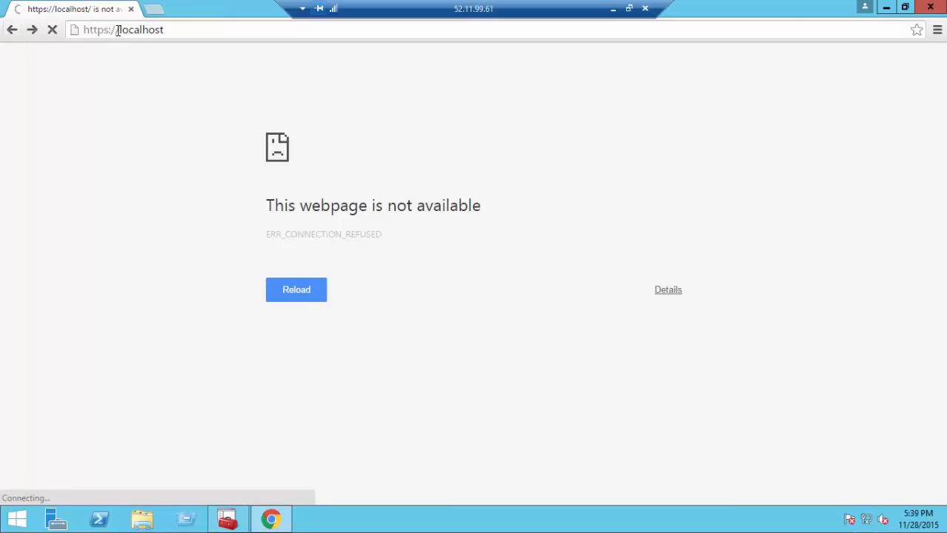
pyautogui.moveTo(118, 30)
pyautogui.mouseDown()
pyautogui.moveTo(131, 30)
pyautogui.moveTo(120, 28)
pyautogui.mouseUp()
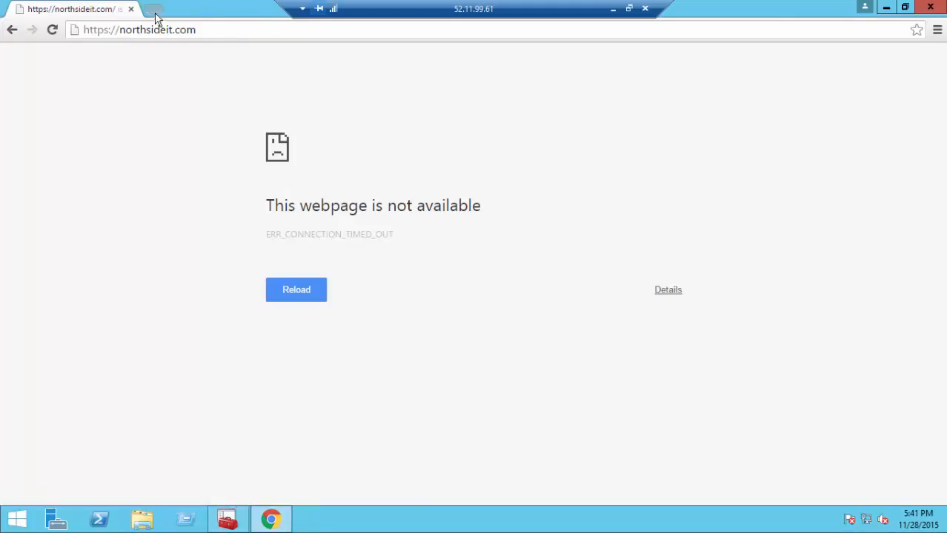
# Step: Search the web for aws in a new tab and open the Amazon Web Services home page
pyautogui.click(156, 15)
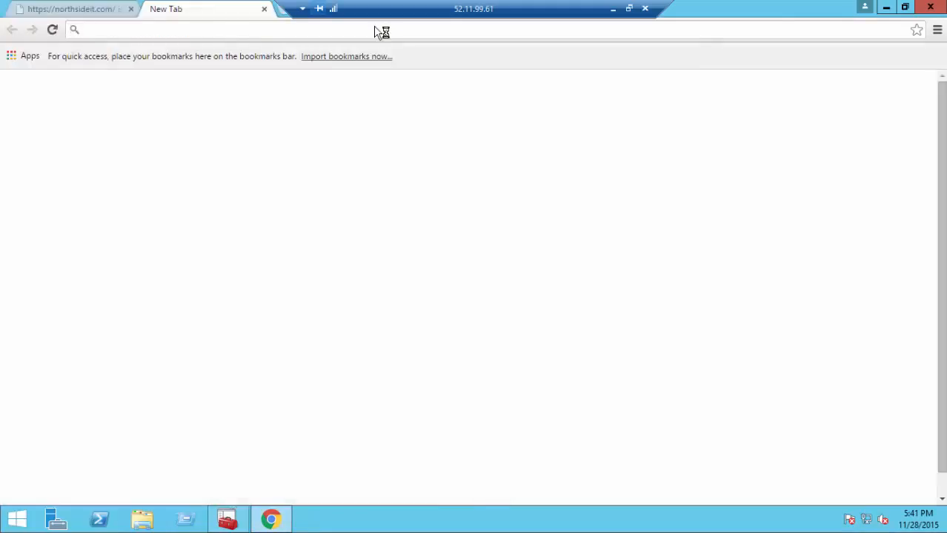
pyautogui.write('aws')
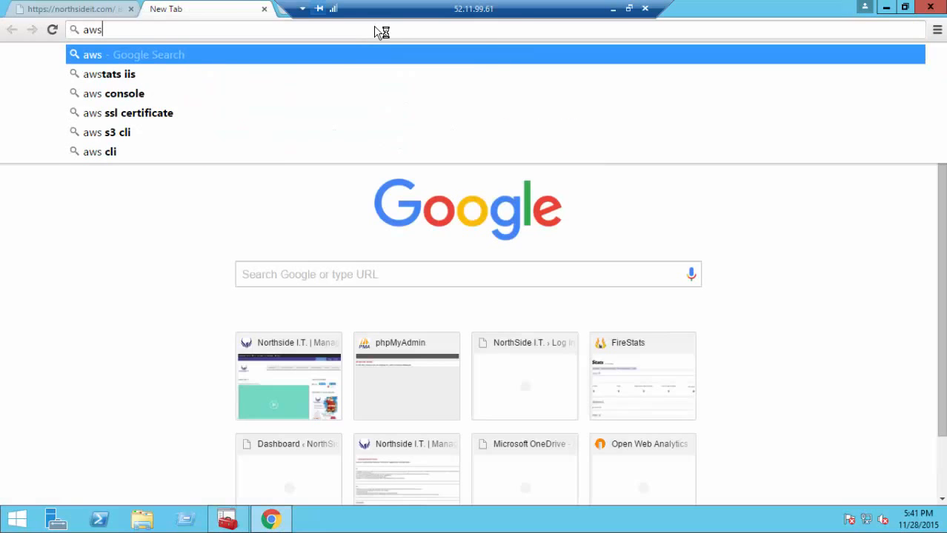
pyautogui.press('Return')
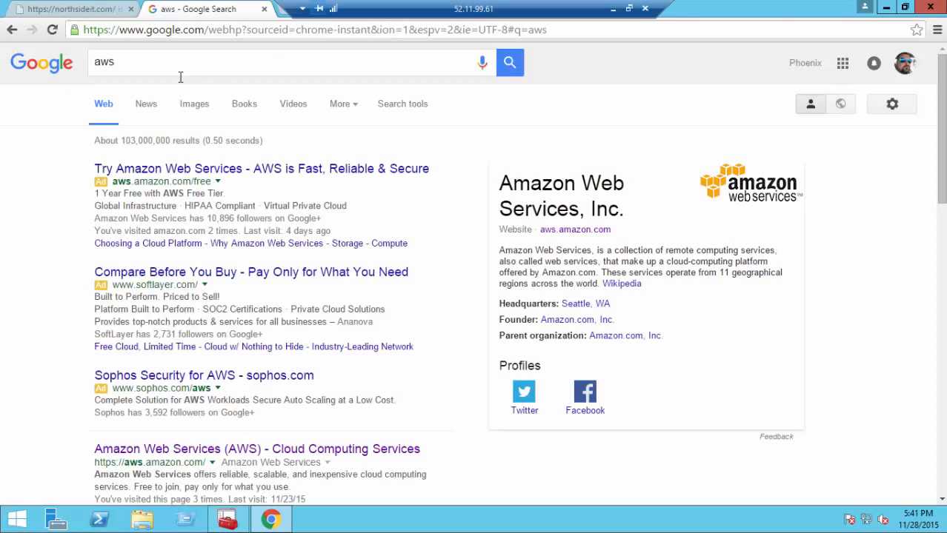
pyautogui.click(177, 450)
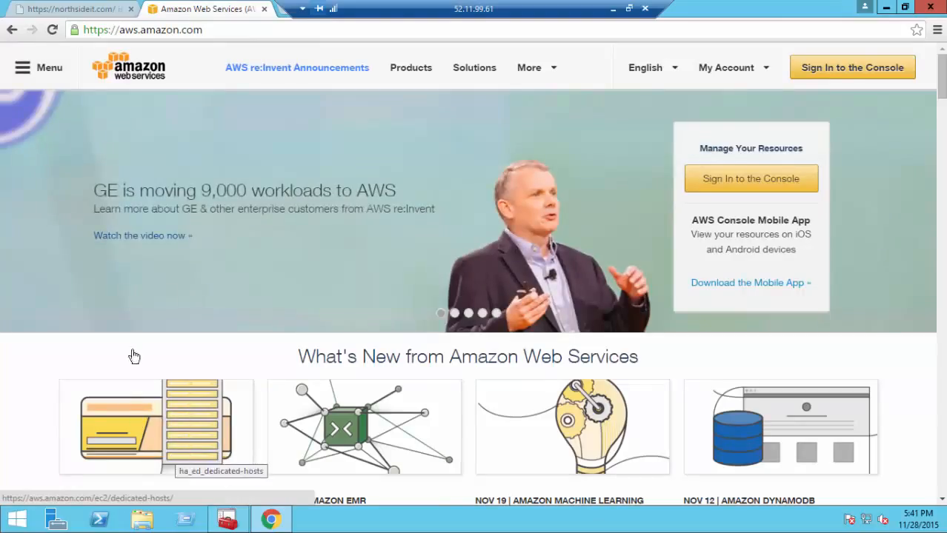
# Step: Choose My Account > AWS Management Console and sign in with the account credentials
pyautogui.click(706, 69)
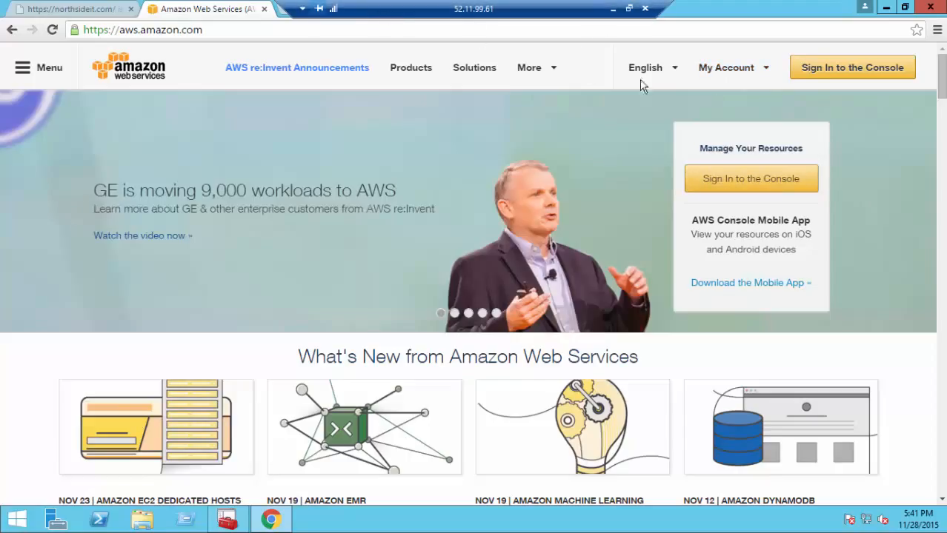
pyautogui.click(767, 73)
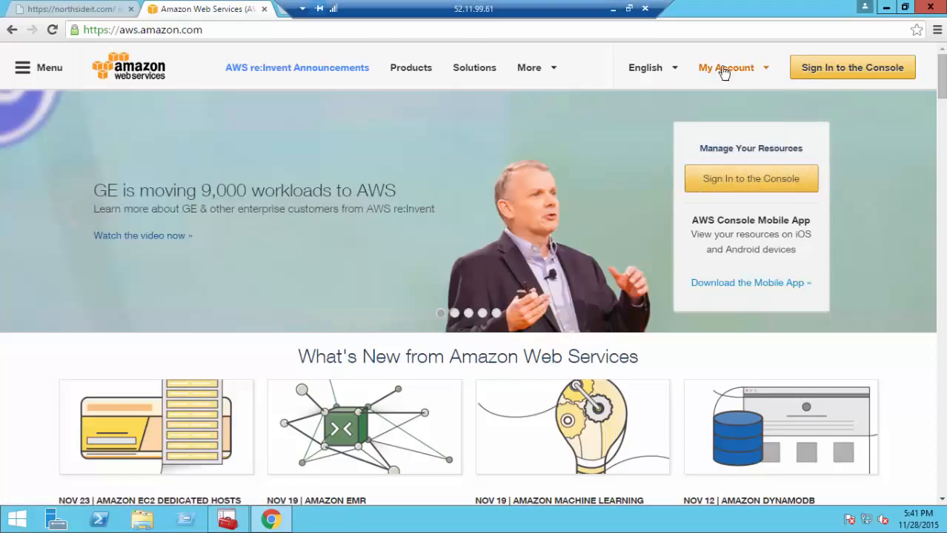
pyautogui.click(701, 72)
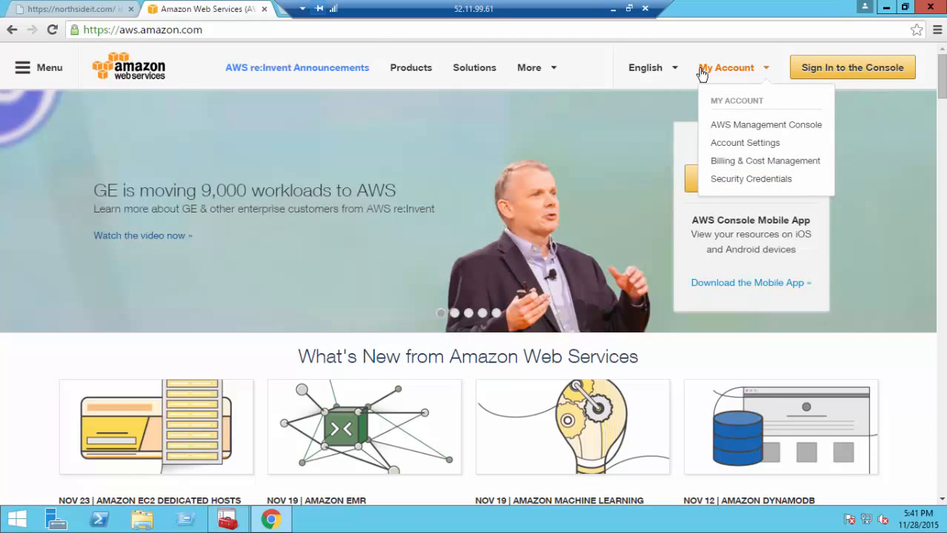
pyautogui.click(701, 72)
pyautogui.click(699, 72)
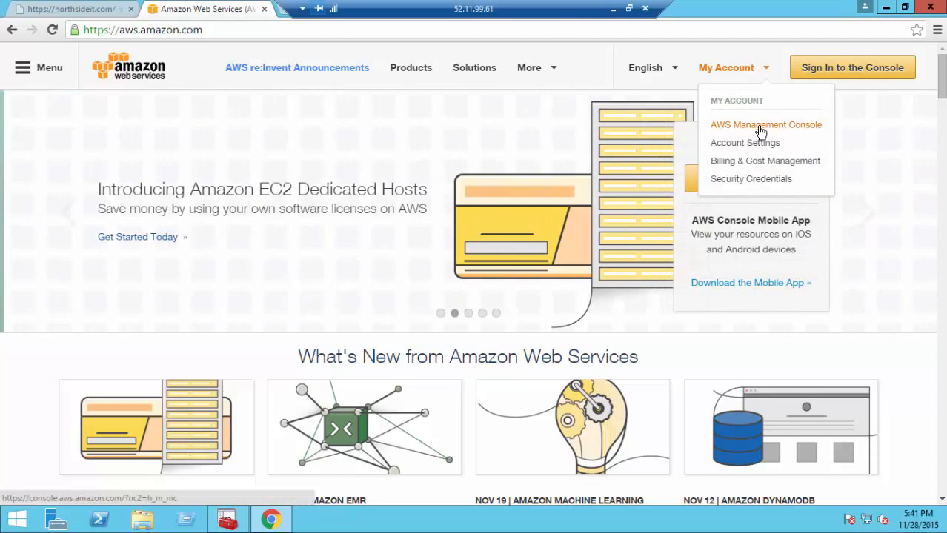
pyautogui.click(761, 131)
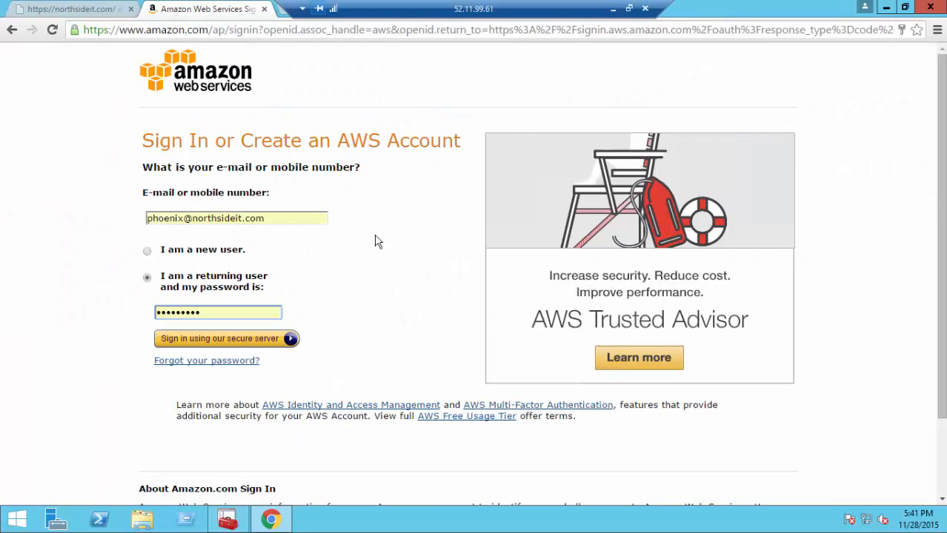
pyautogui.click(172, 340)
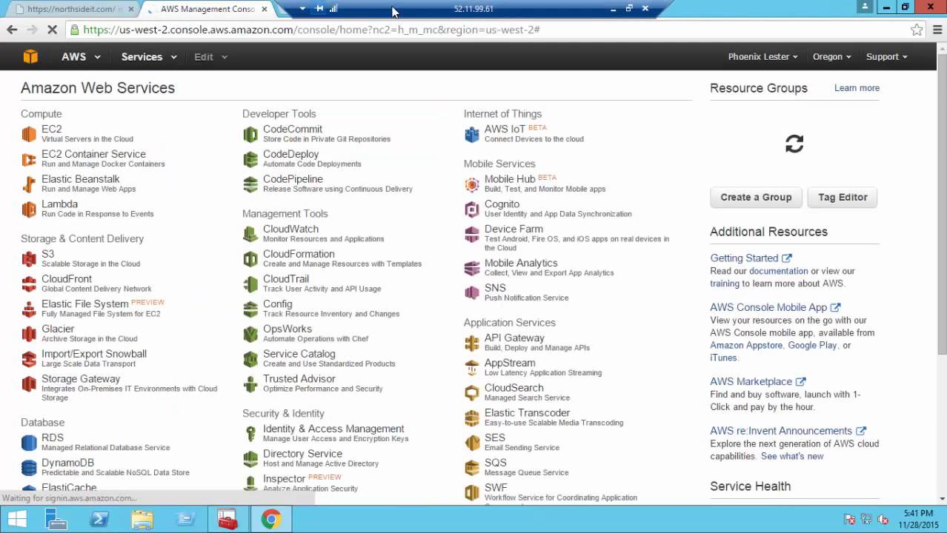
# Step: Go to EC2 Security Groups, select the IIS group, and edit its inbound rules
pyautogui.click(54, 131)
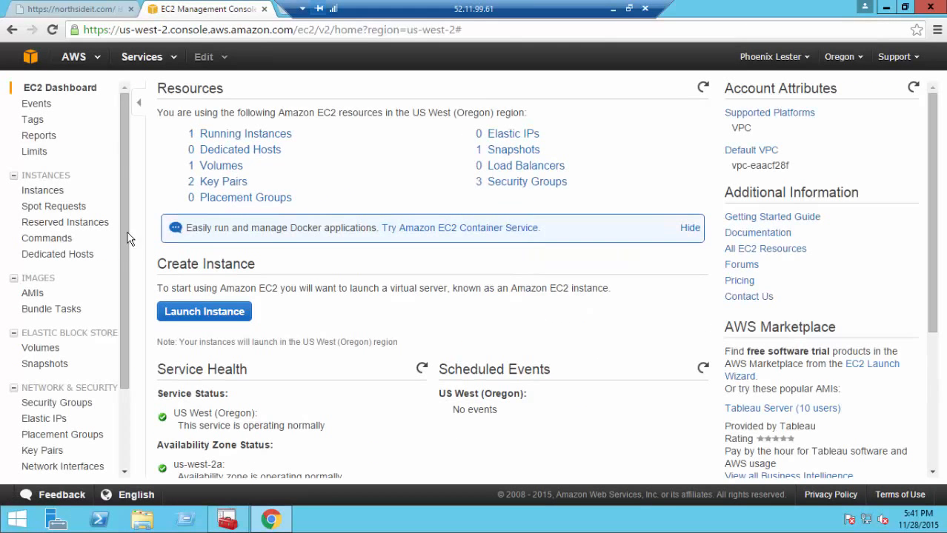
pyautogui.click(66, 405)
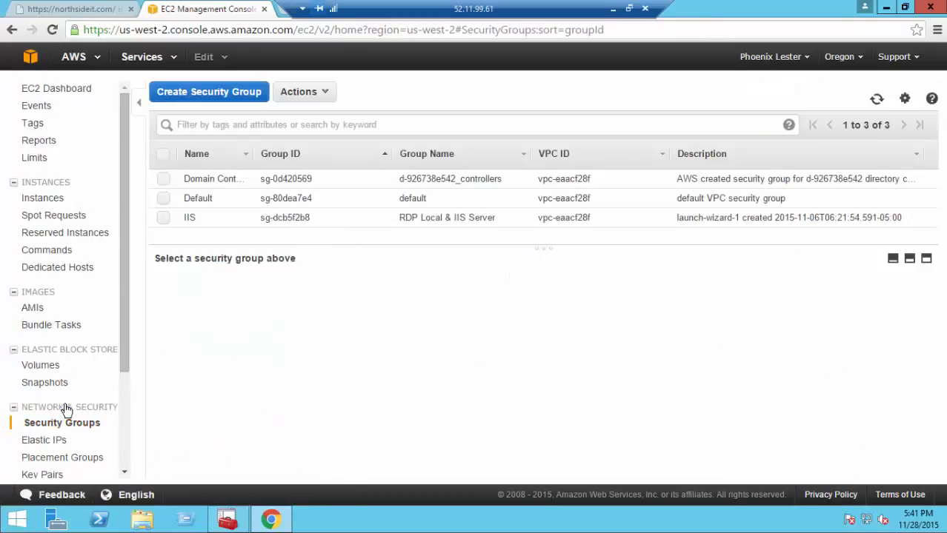
pyautogui.click(164, 219)
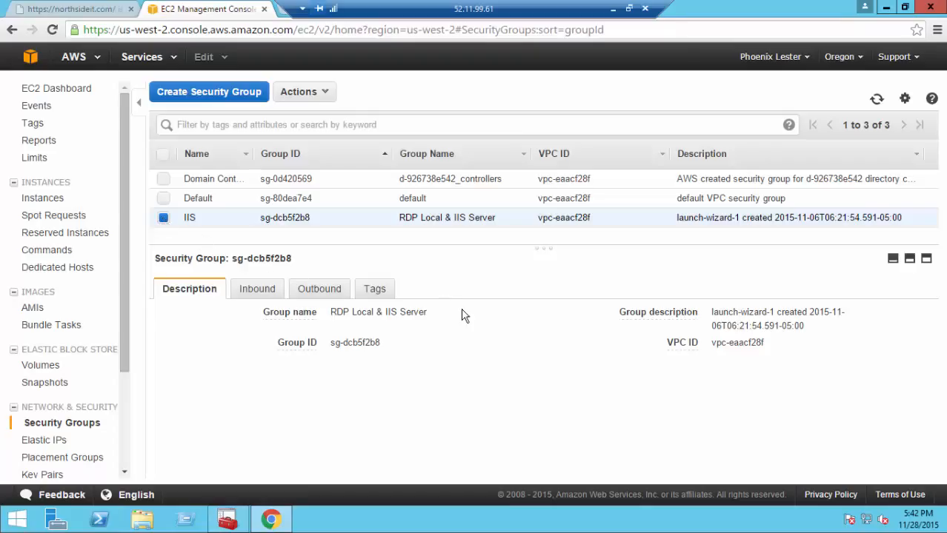
pyautogui.click(257, 291)
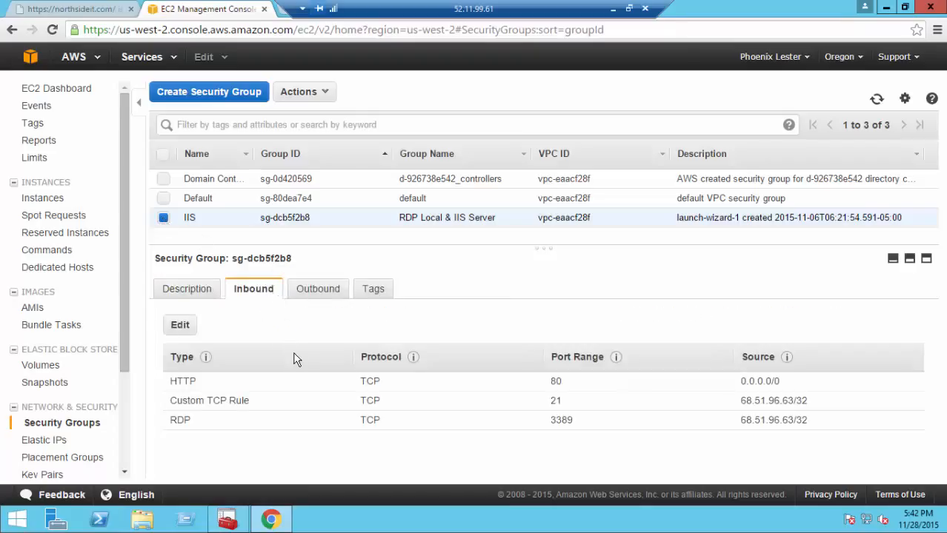
pyautogui.click(189, 331)
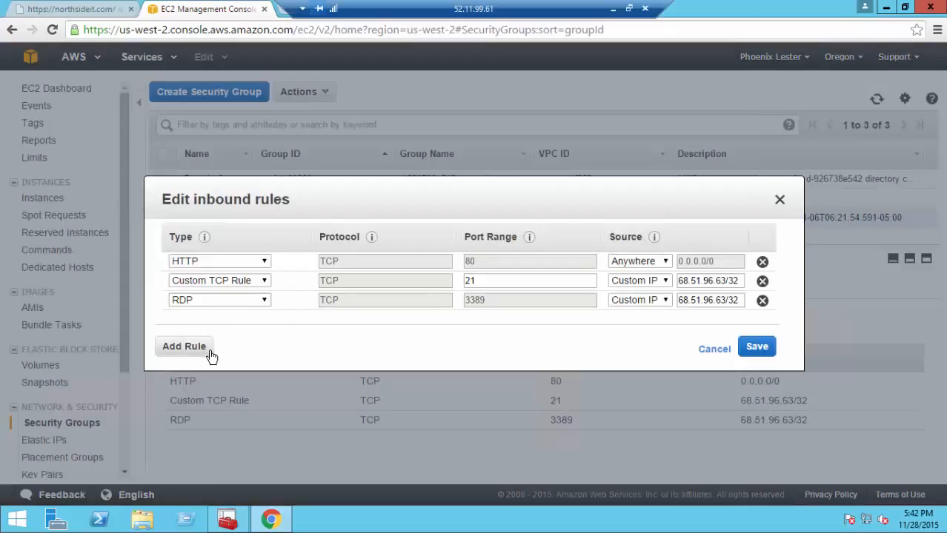
# Step: Add and save an HTTPS port 443 inbound rule, then reload northsideit.com in its tab
pyautogui.click(211, 355)
pyautogui.click(263, 320)
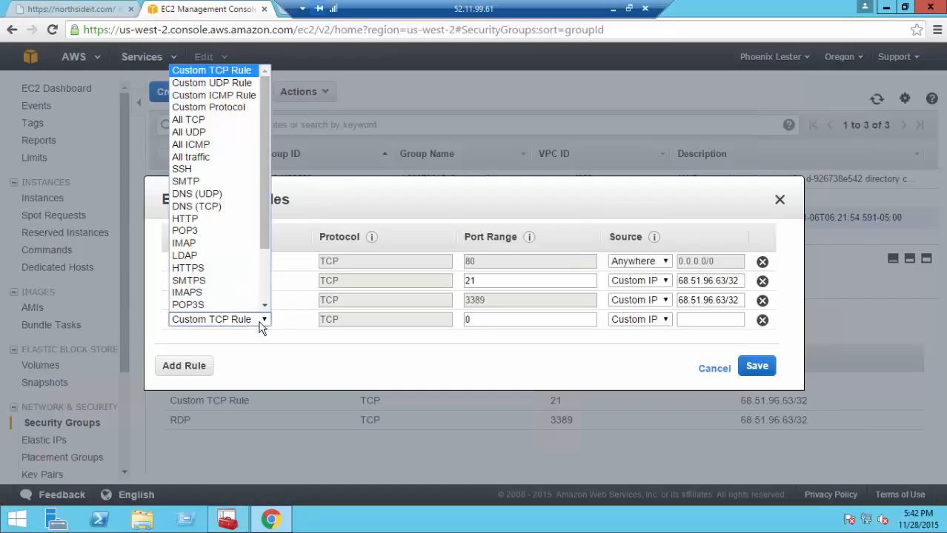
pyautogui.click(249, 342)
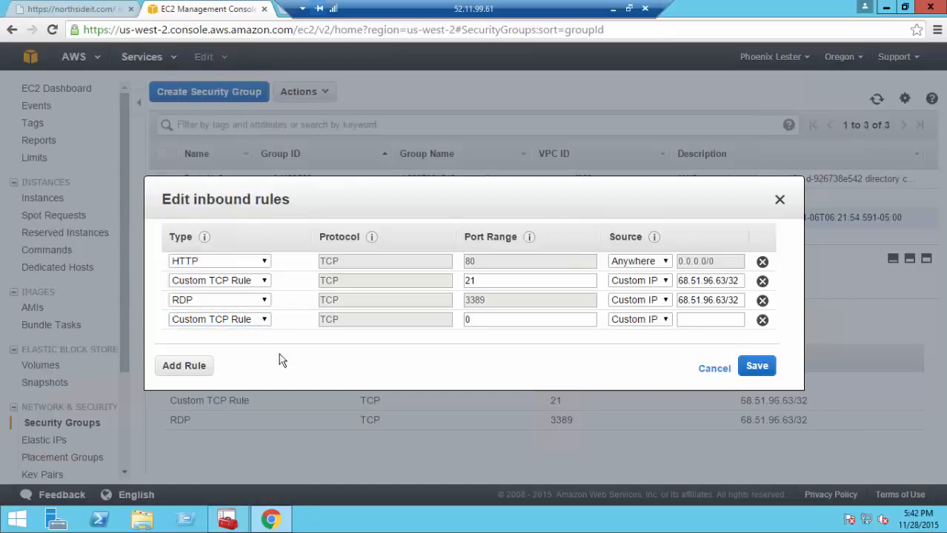
pyautogui.click(265, 321)
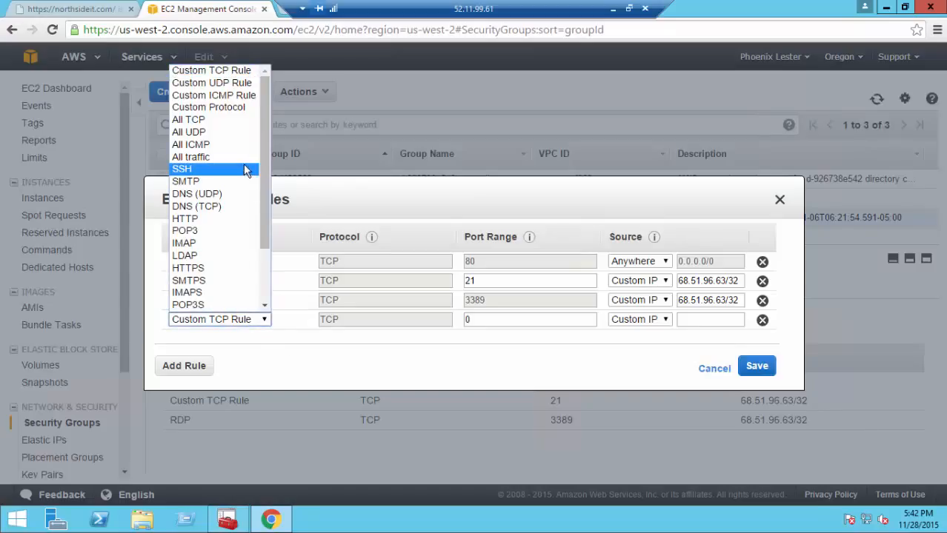
pyautogui.click(278, 380)
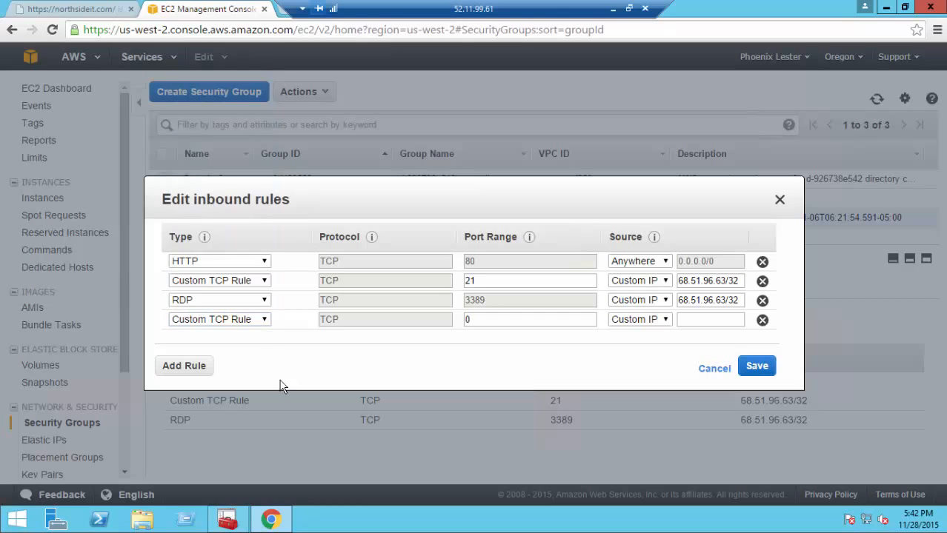
pyautogui.click(249, 323)
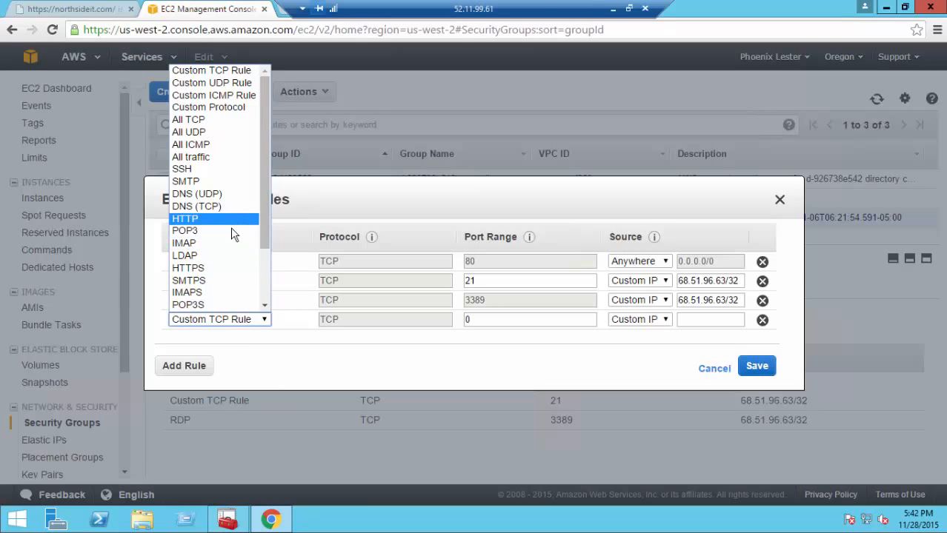
pyautogui.click(230, 268)
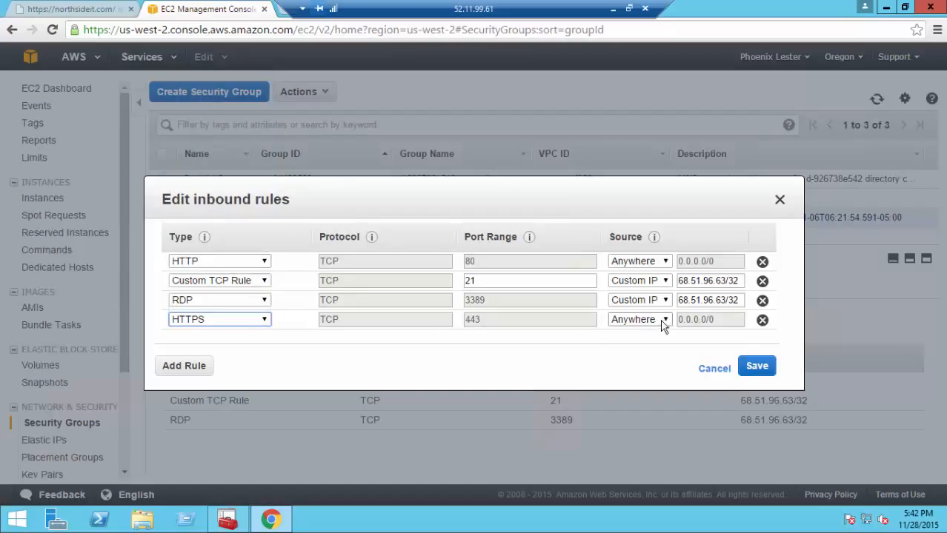
pyautogui.click(744, 377)
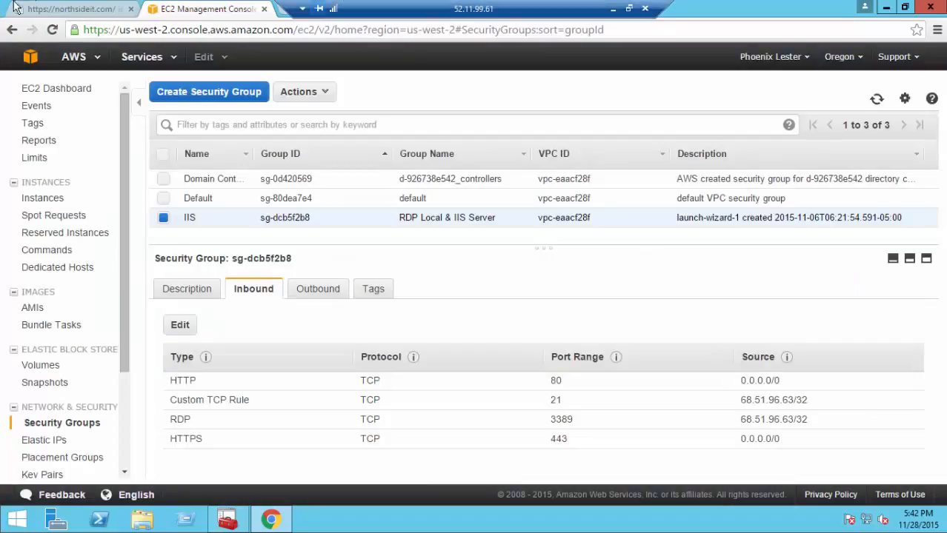
pyautogui.click(35, 10)
pyautogui.click(52, 30)
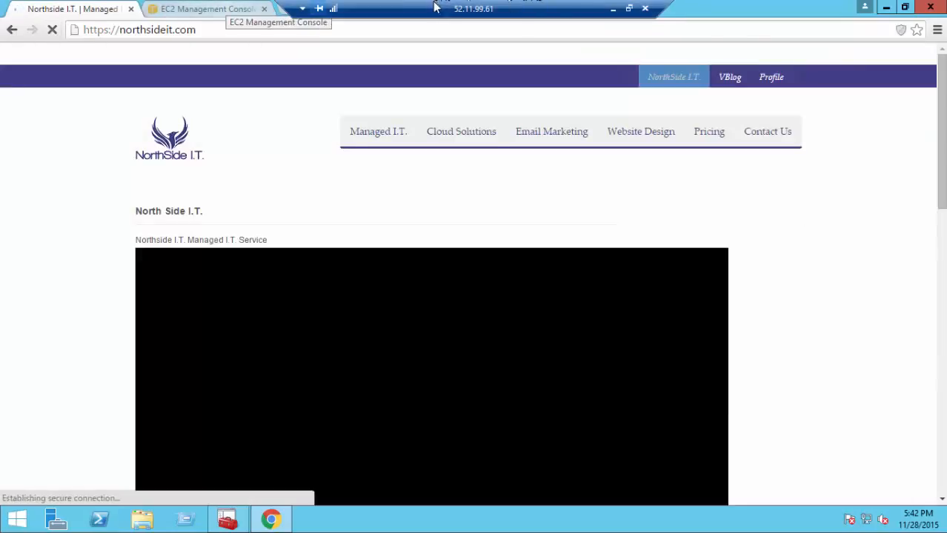
pyautogui.click(121, 31)
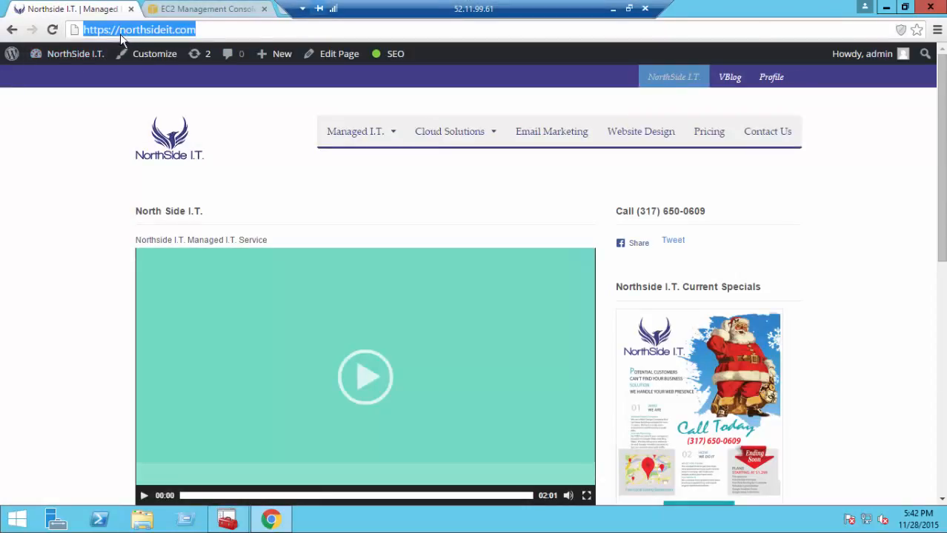
pyautogui.click(120, 32)
pyautogui.write('www.')
pyautogui.press('Return')
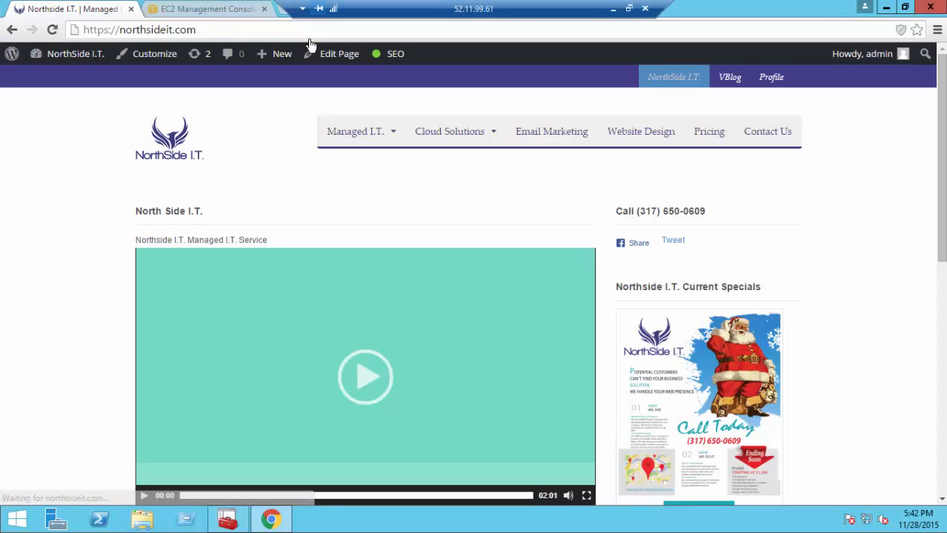
pyautogui.click(120, 33)
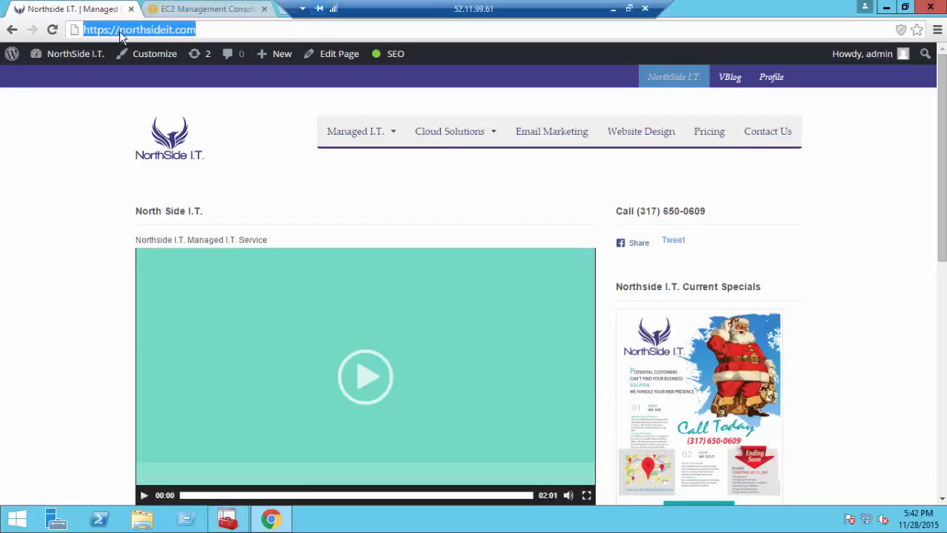
pyautogui.click(120, 33)
pyautogui.moveTo(119, 32); pyautogui.dragTo(257, 37)
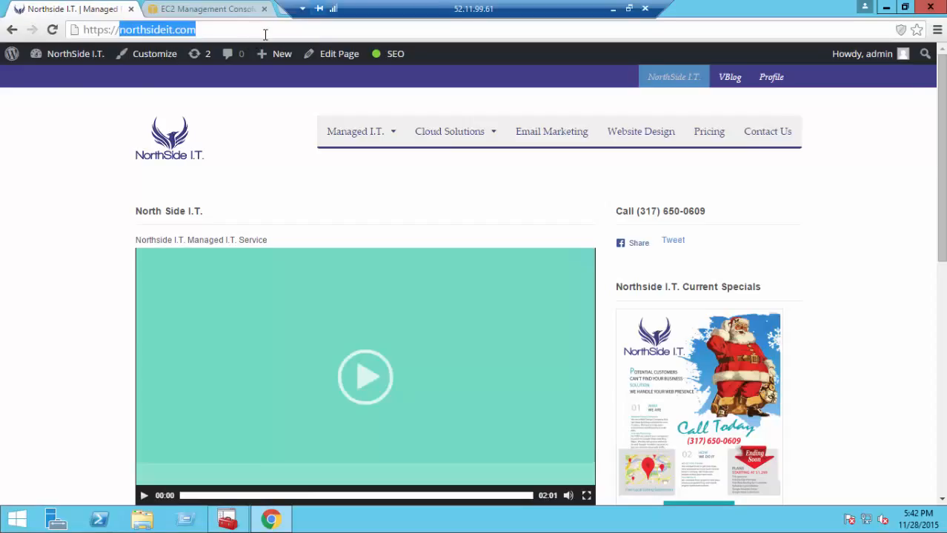
pyautogui.write('localhost')
pyautogui.press('Return')
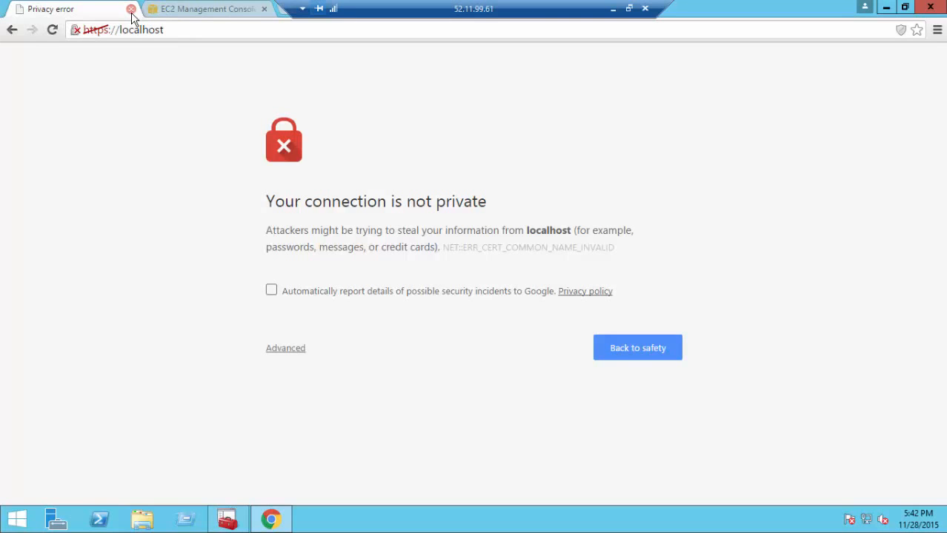
pyautogui.click(12, 29)
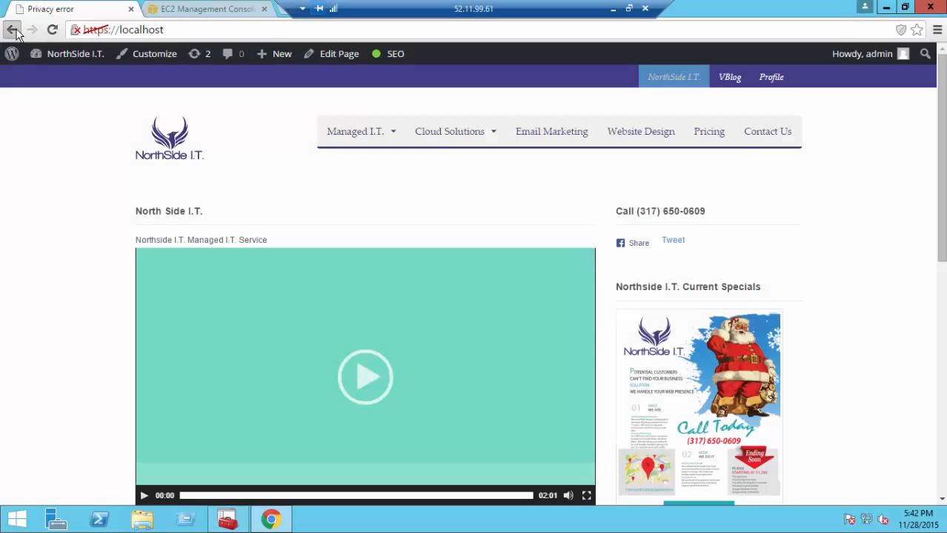
pyautogui.click(211, 9)
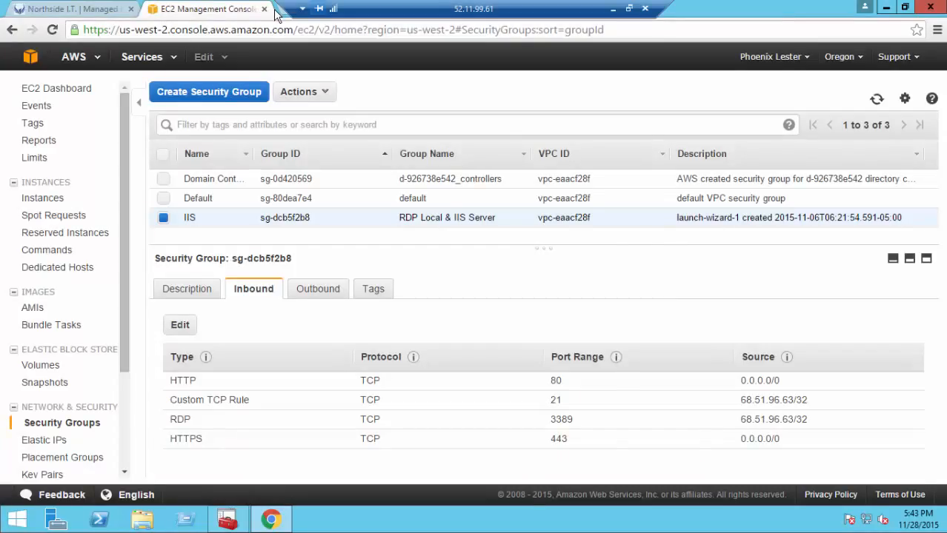
pyautogui.click(264, 8)
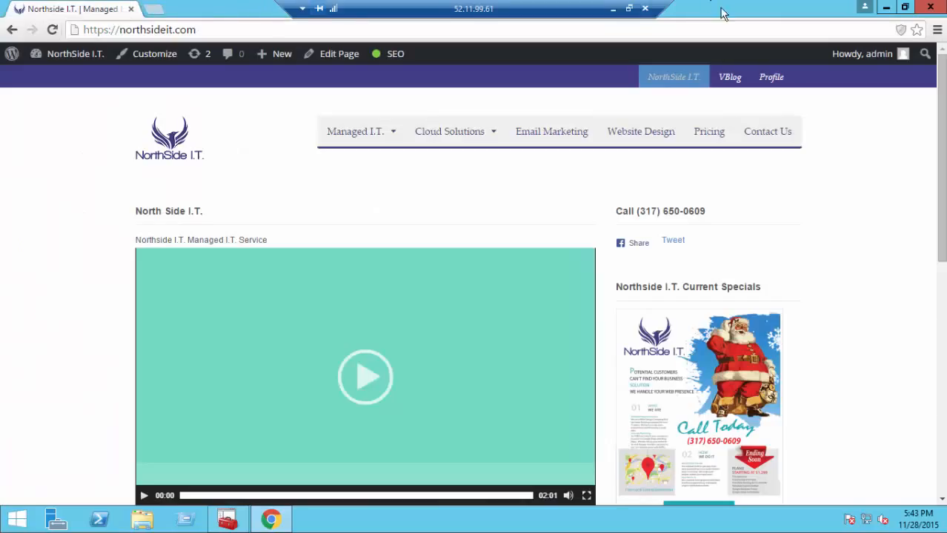
# Step: Close Chrome and IIS Manager, declining to save console settings to IIS.msc
pyautogui.click(938, 7)
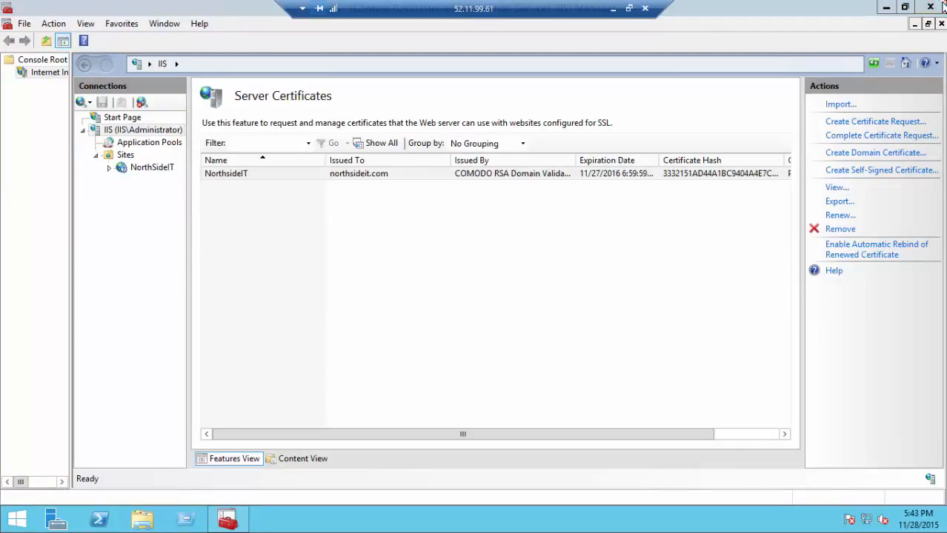
pyautogui.click(942, 6)
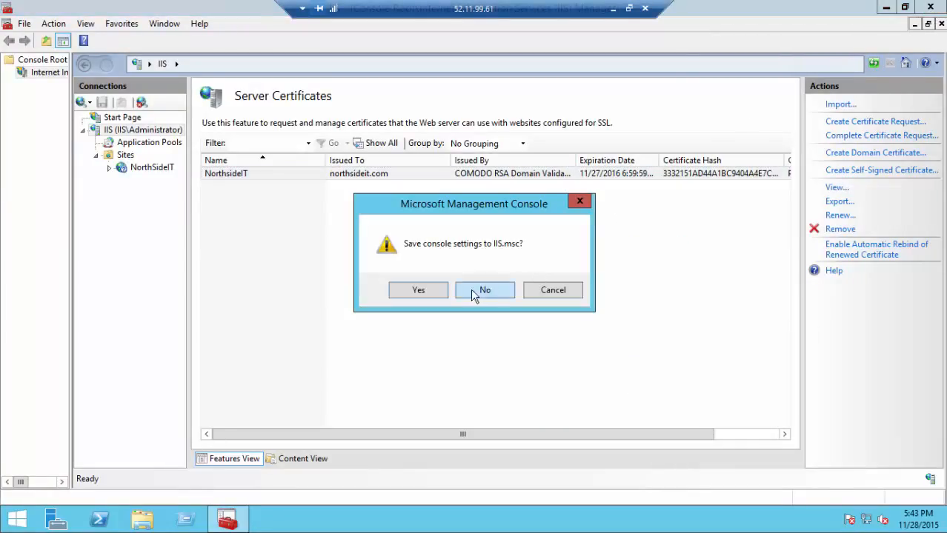
pyautogui.click(474, 295)
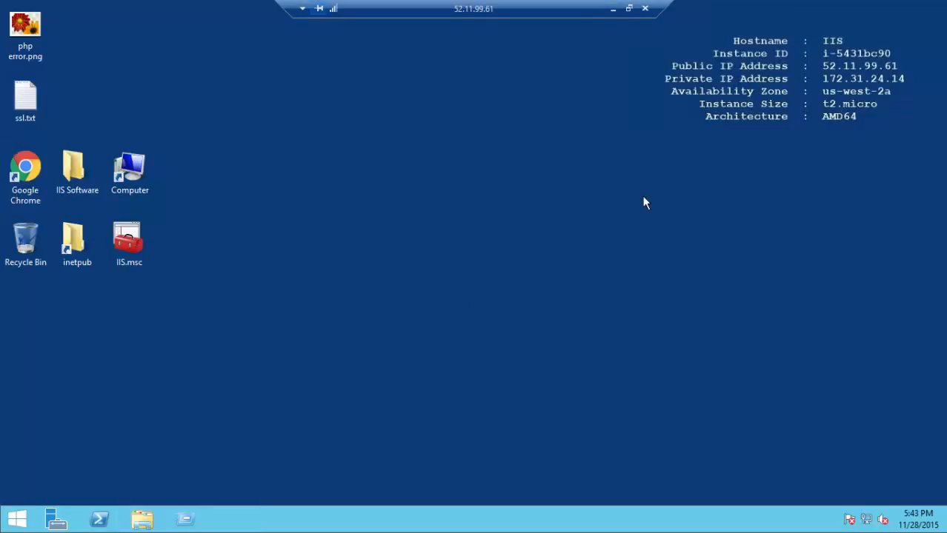